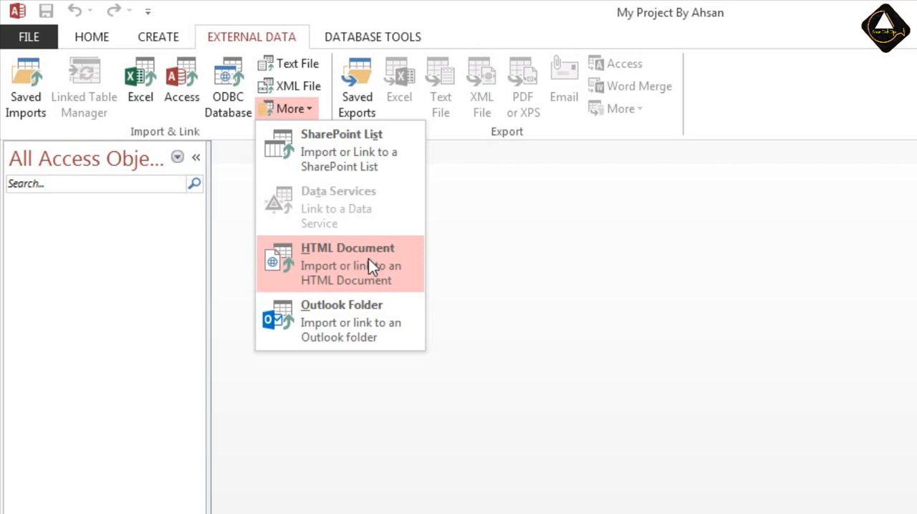
pyautogui.click(370, 259)
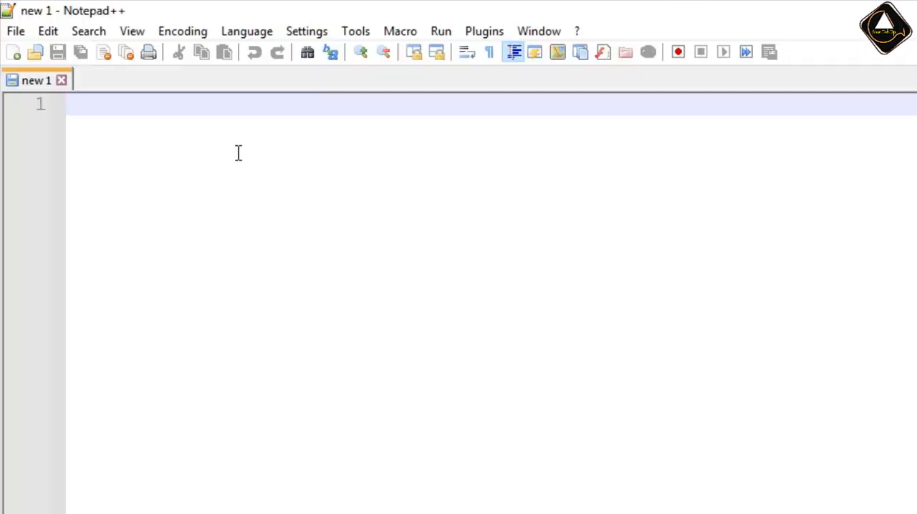
# In Notepad++, write an opening <table> tag and a closing </table> tag with three blank lines between them.
pyautogui.write('<table>')
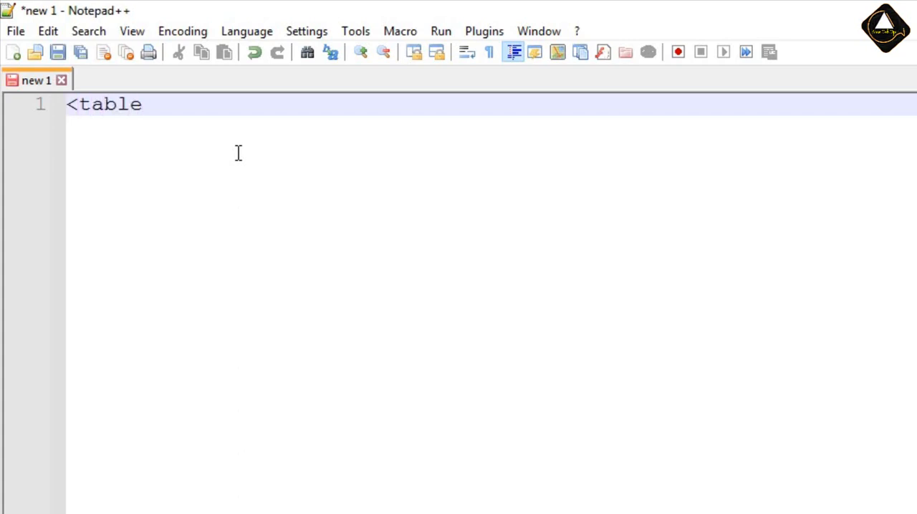
pyautogui.press('Return')
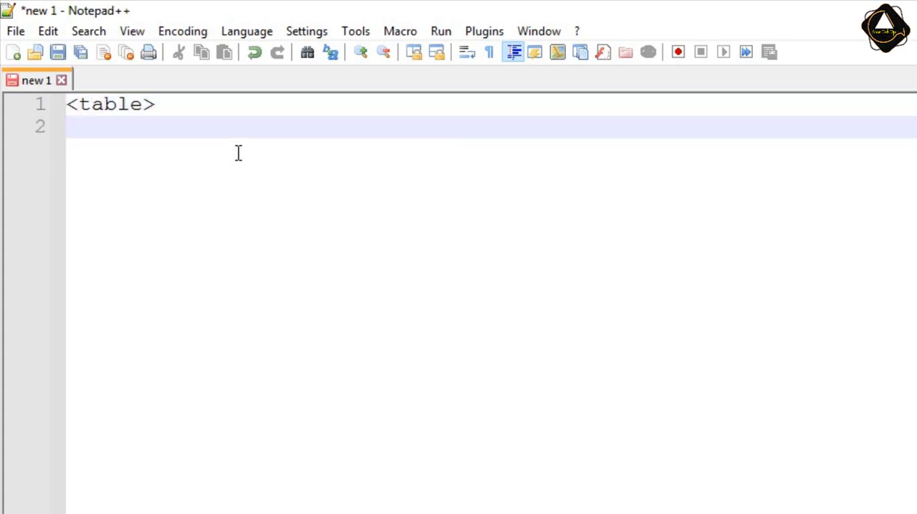
pyautogui.press('Return')
pyautogui.press('Return')
pyautogui.press('Return')
pyautogui.write('<')
pyautogui.write('/tq')
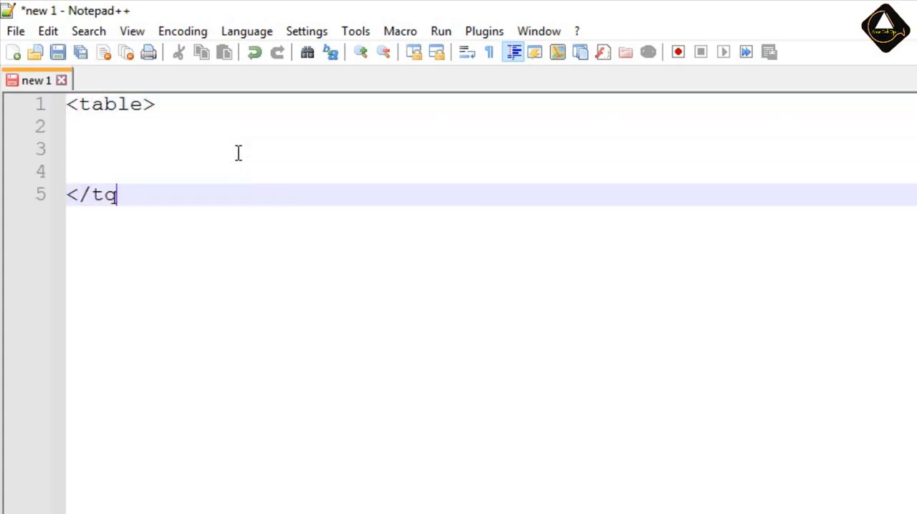
pyautogui.press('BackSpace')
pyautogui.press('BackSpace')
pyautogui.write('table')
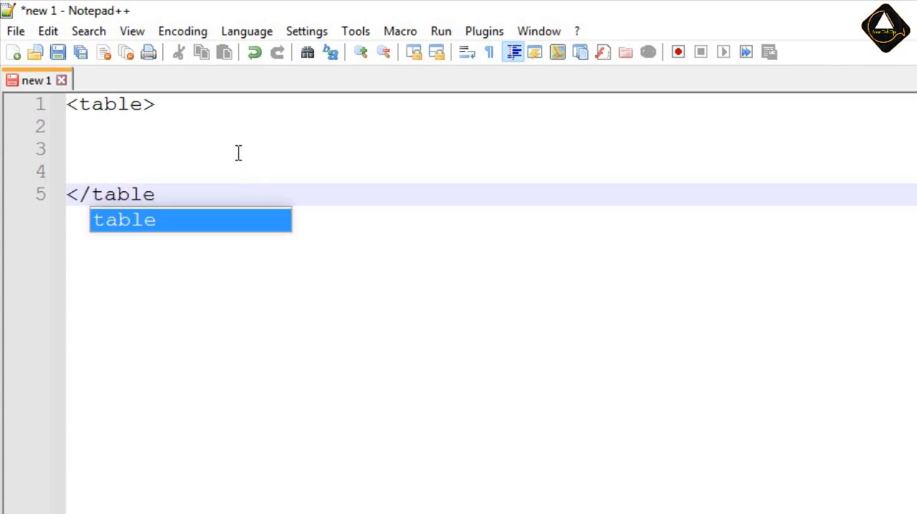
pyautogui.press('Escape')
pyautogui.write('?')
pyautogui.press('BackSpace')
pyautogui.write('>')
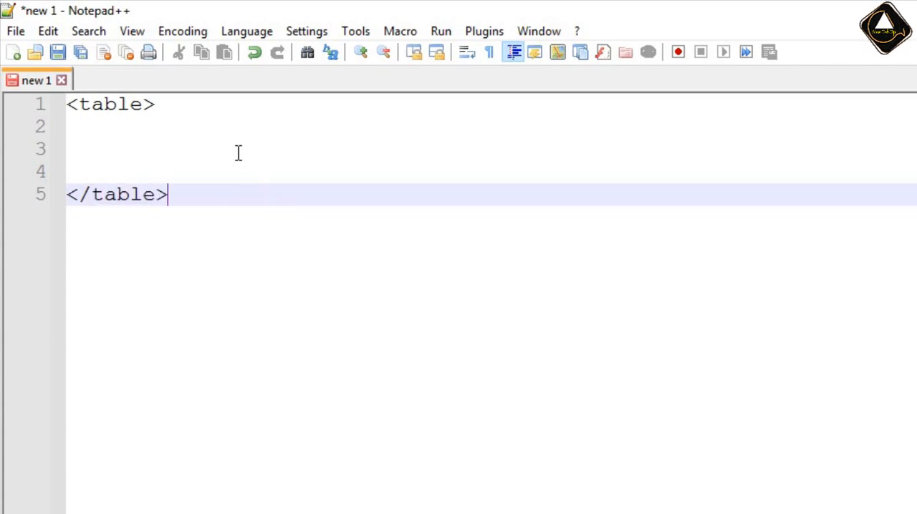
# Add three more blank lines between the table tags and an empty line after </table>.
pyautogui.press('Return')
pyautogui.press('Up')
pyautogui.press('Up')
pyautogui.press('Up')
pyautogui.press('Up')
pyautogui.press('Return')
pyautogui.press('Return')
pyautogui.press('Return')
pyautogui.press('Up')
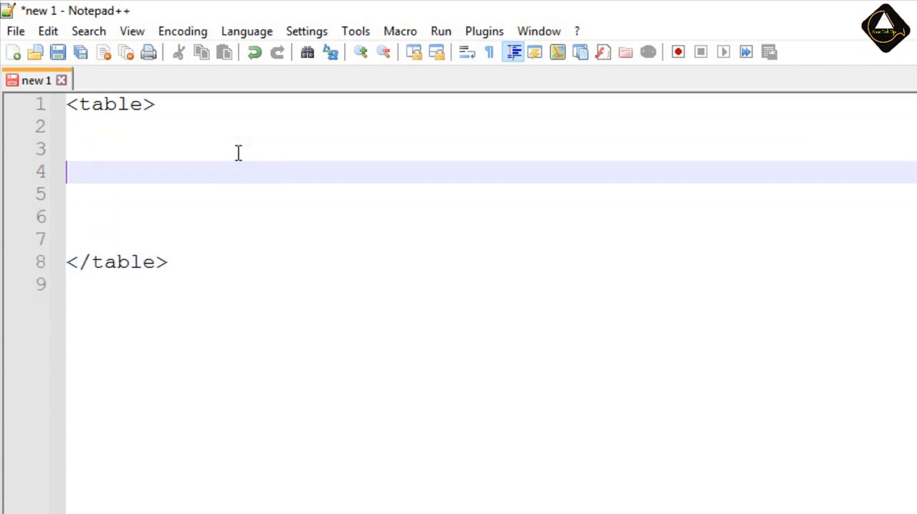
# Write an indented <tr> tag and its closing </tr> tag directly below the opening table tag.
pyautogui.press('Up')
pyautogui.press('Up')
pyautogui.press('Tab')
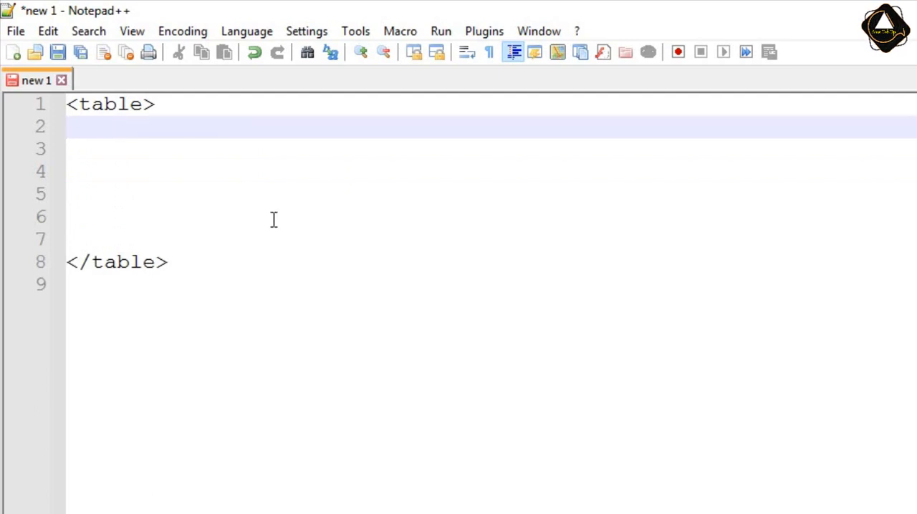
pyautogui.write('<>')
pyautogui.write('tr>')
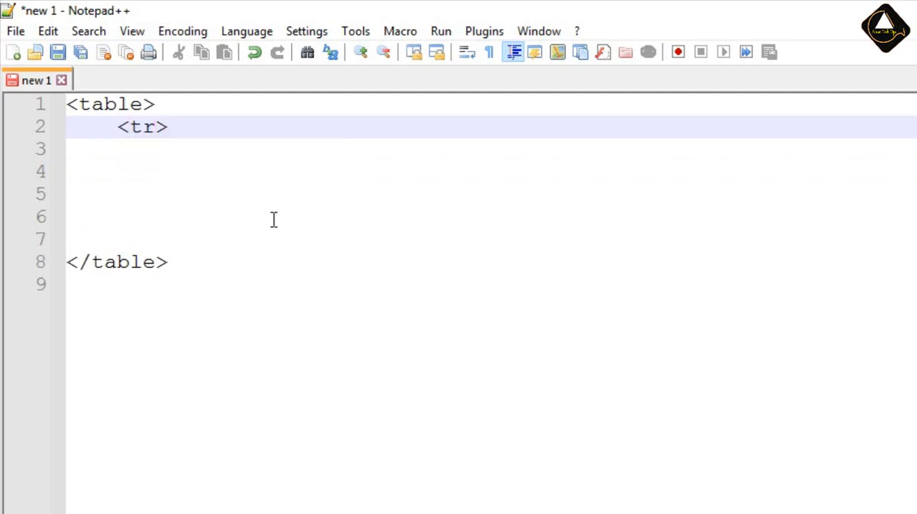
pyautogui.press('Return')
pyautogui.write('<>')
pyautogui.press('Left')
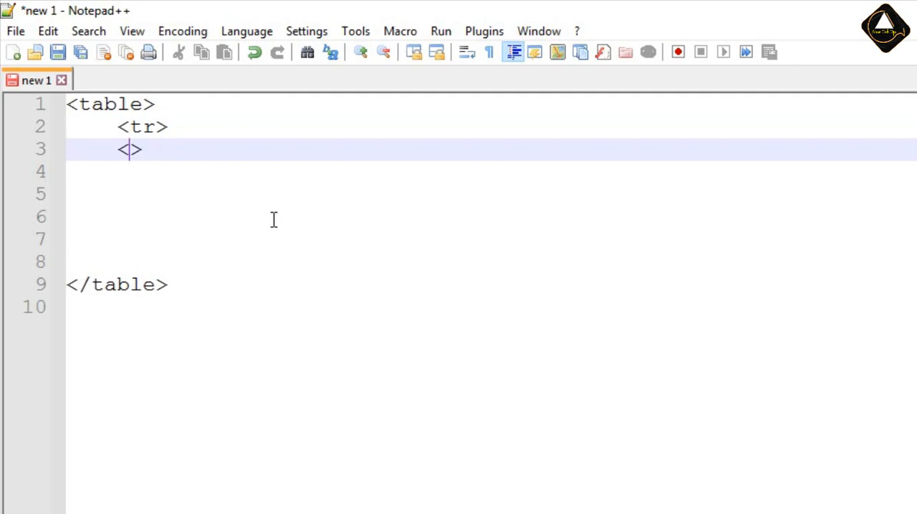
pyautogui.write('/tr')
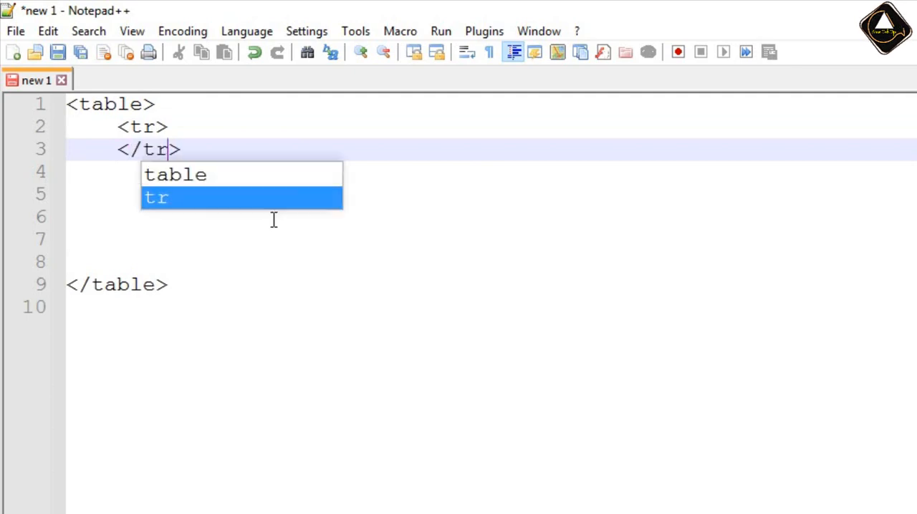
pyautogui.press('Right')
# Insert two blank lines between the <tr> and </tr> tags.
pyautogui.press('Up')
pyautogui.press('Return')
pyautogui.press('Return')
pyautogui.press('Up')
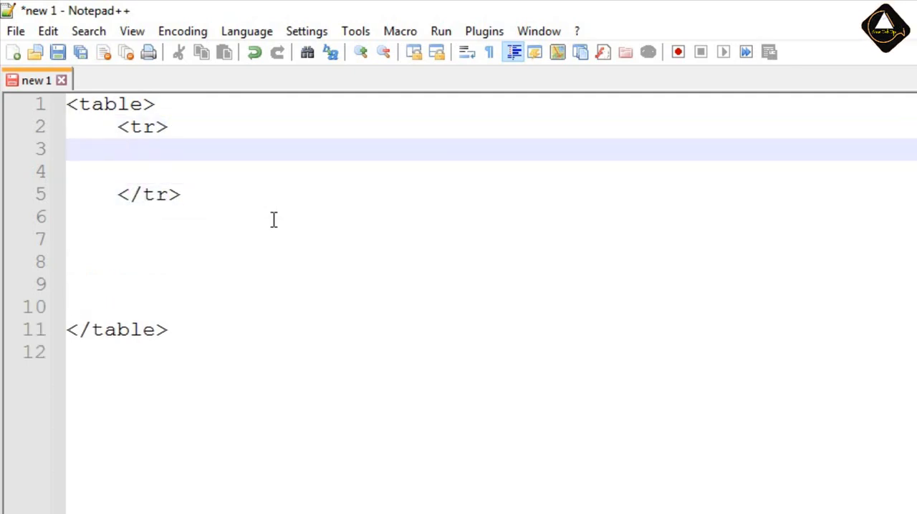
# Add the header cell <th>MonthNames</th> inside the first table row.
pyautogui.write('<>')
pyautogui.press('Left')
pyautogui.write('th')
pyautogui.press('Right')
pyautogui.write('MonthNames')
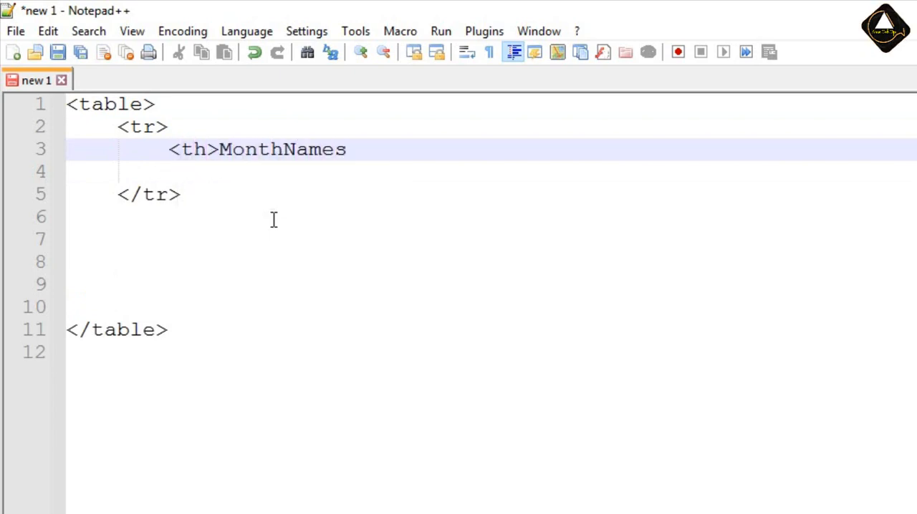
pyautogui.write('</>')
pyautogui.press('Left')
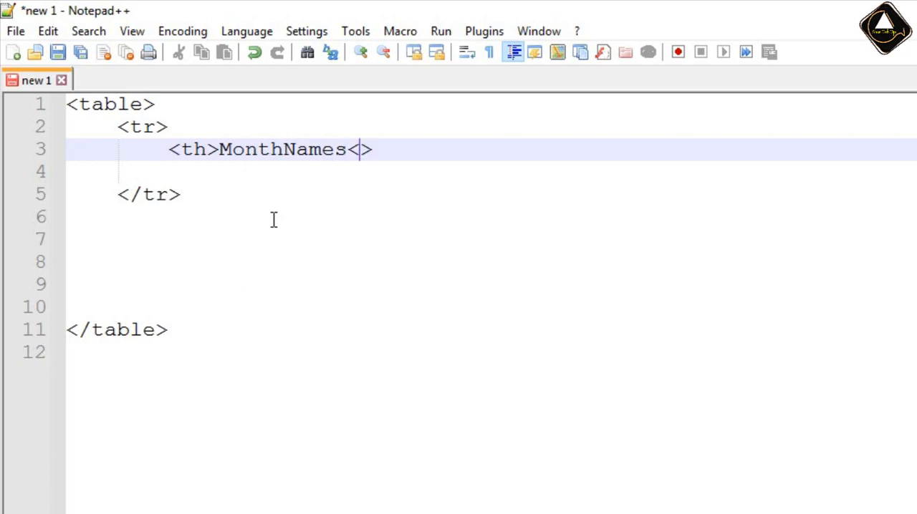
pyautogui.write('/th')
pyautogui.press('Right')
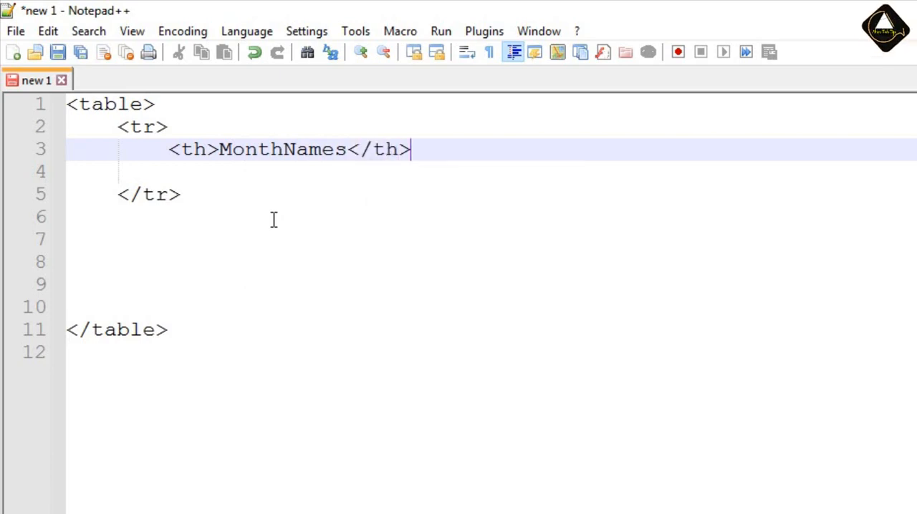
pyautogui.press('Down')
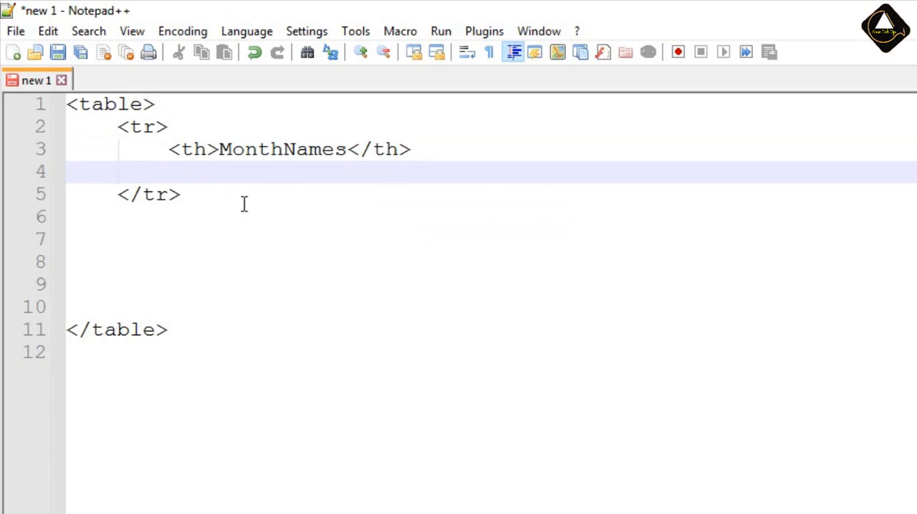
# Save the file to the Desktop as MonthNames.html.
pyautogui.click(16, 30)
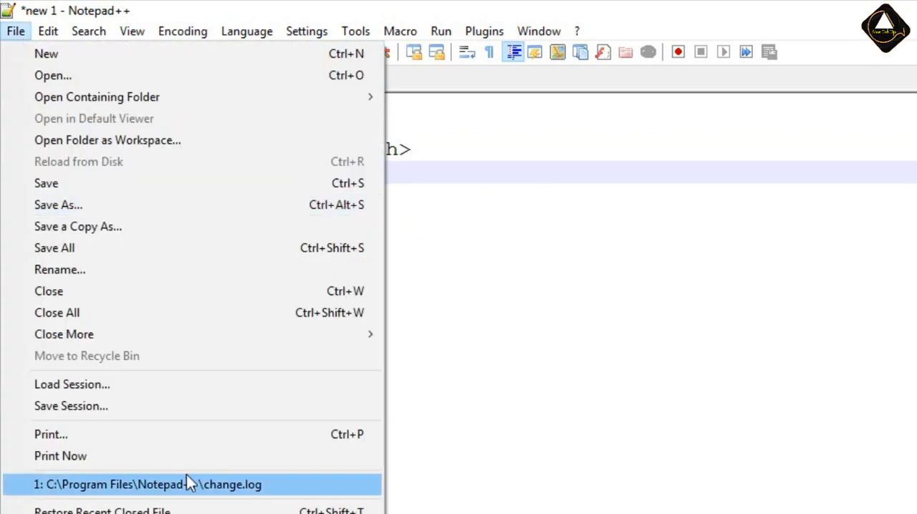
pyautogui.click(75, 206)
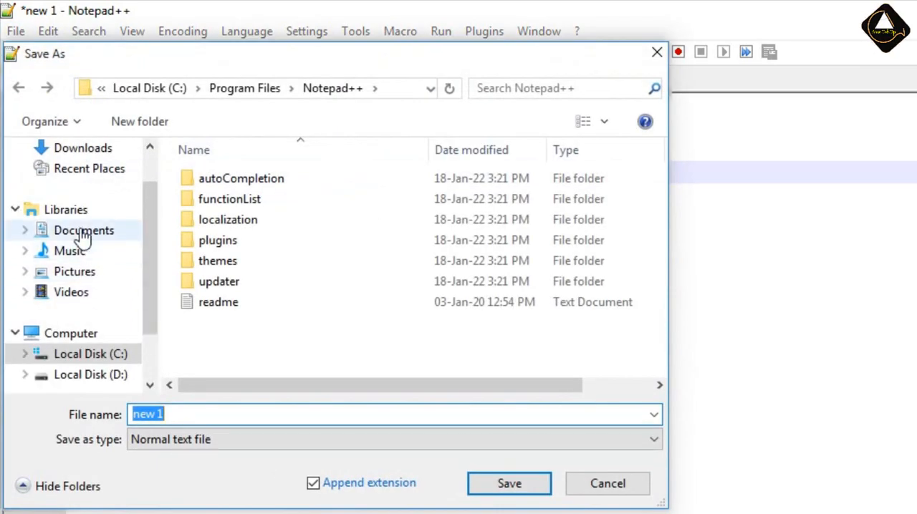
pyautogui.scroll(1, 59, 243)
pyautogui.click(69, 178)
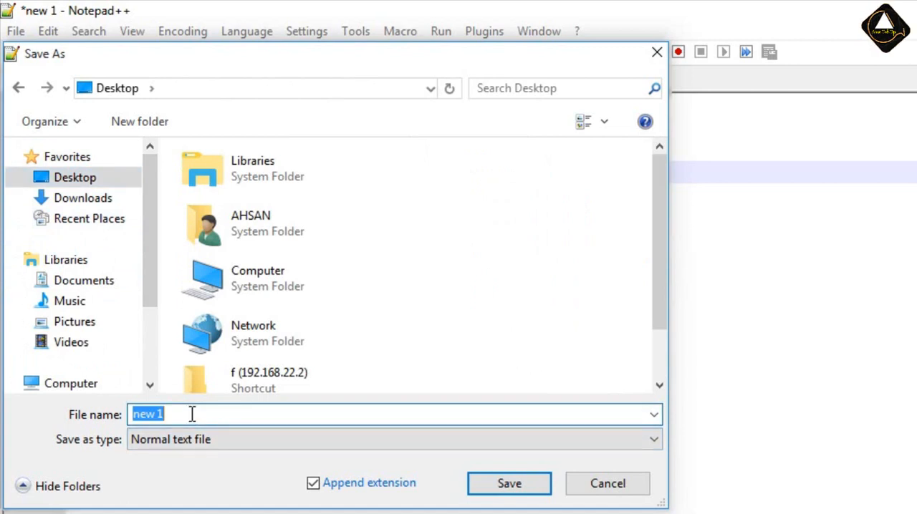
pyautogui.write('MonthNames.')
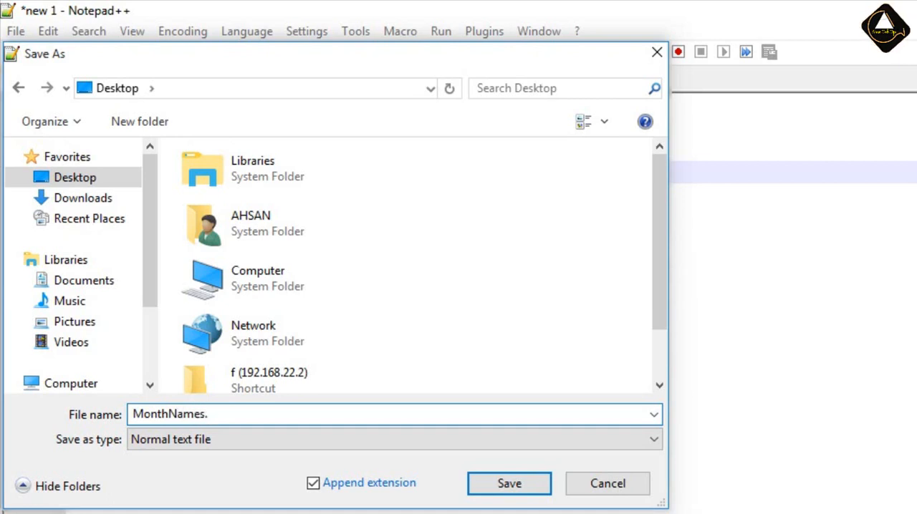
pyautogui.write('html')
pyautogui.click(505, 492)
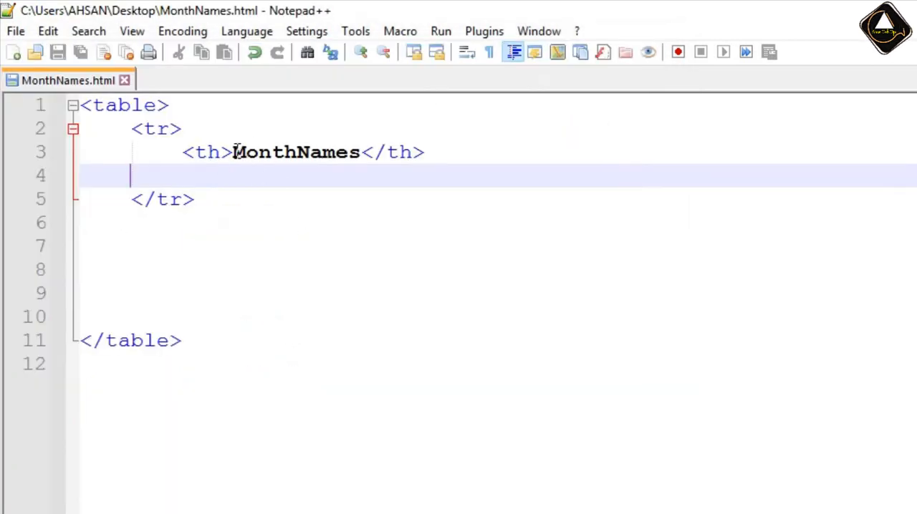
pyautogui.moveTo(236, 152); pyautogui.dragTo(367, 156)
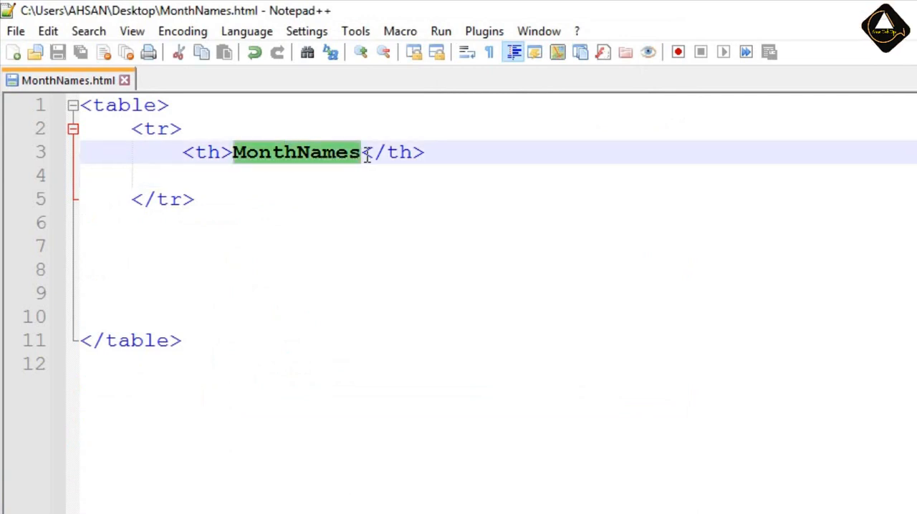
pyautogui.click(284, 152)
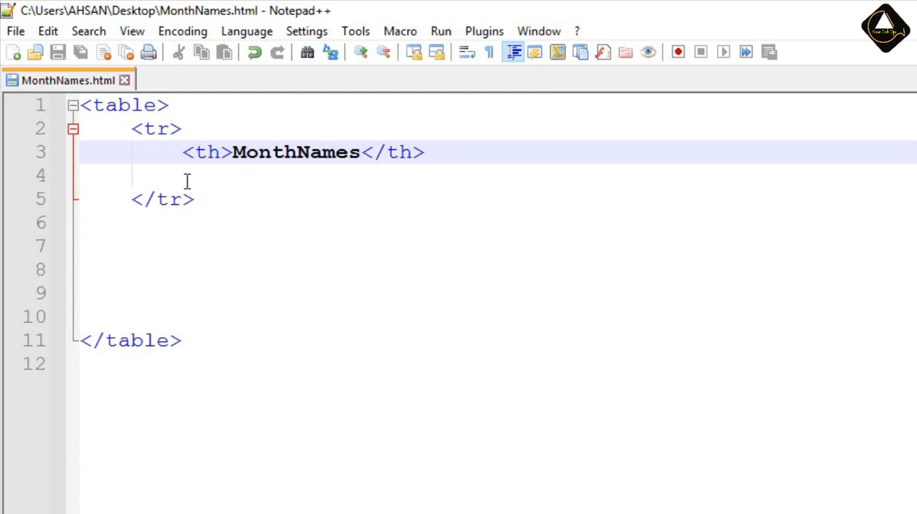
# Remove the blank line below the MonthNames cell, keeping the closing </tr> tag aligned with <tr>.
pyautogui.click(239, 188)
pyautogui.press('Delete')
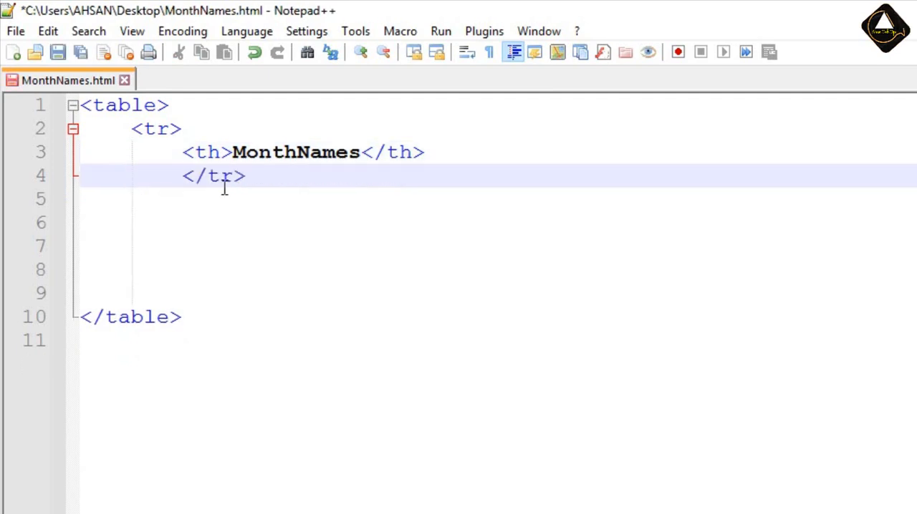
pyautogui.press('Delete')
# Duplicate the MonthNames row block directly beneath itself and indent the copy's <tr> tag to match.
pyautogui.click(161, 205)
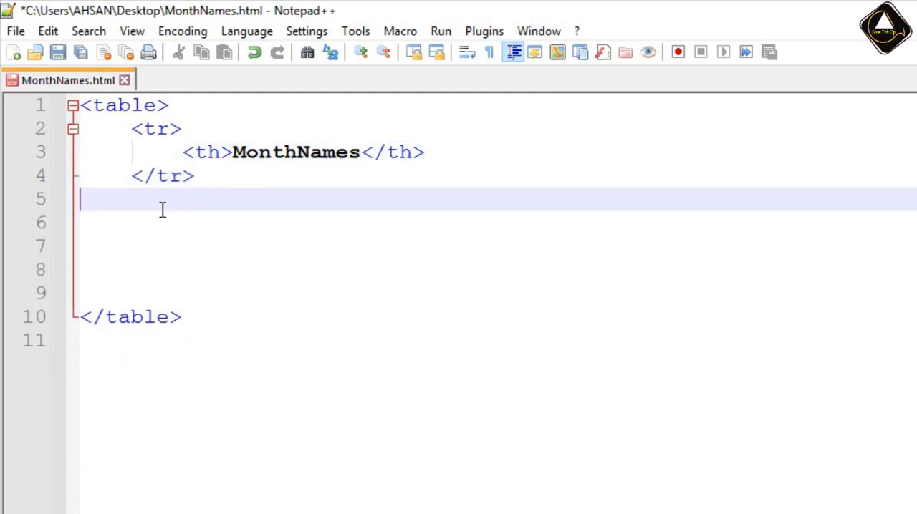
pyautogui.moveTo(125, 128); pyautogui.dragTo(193, 177)
pyautogui.hotkey('ctrl', 'c')
pyautogui.click(182, 200)
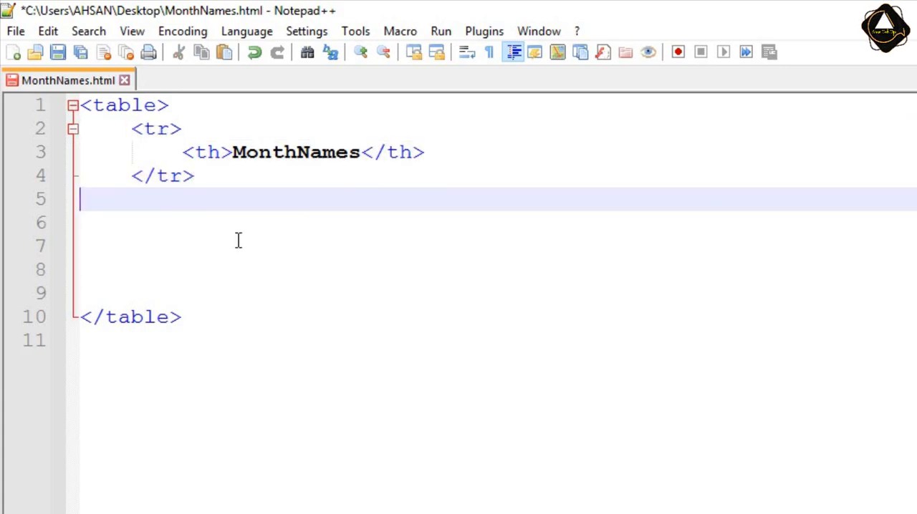
pyautogui.hotkey('ctrl', 'v')
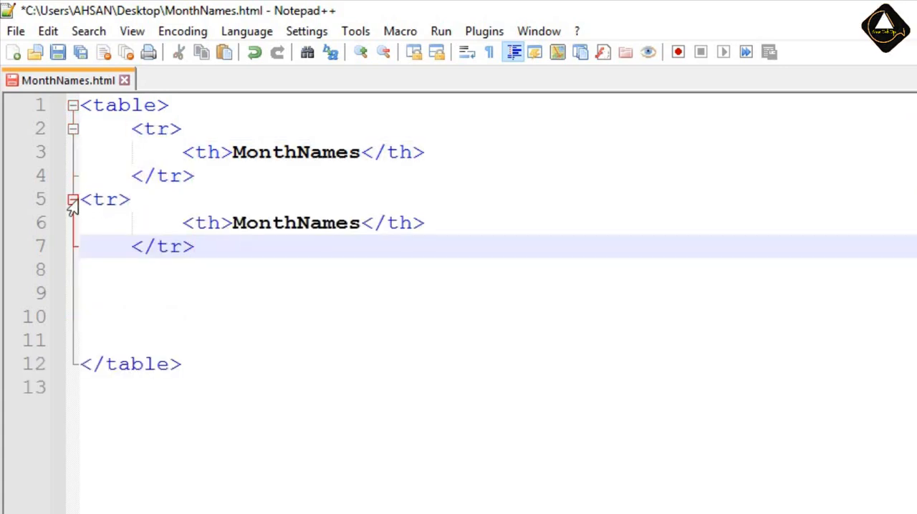
pyautogui.click(81, 201)
pyautogui.press('Tab')
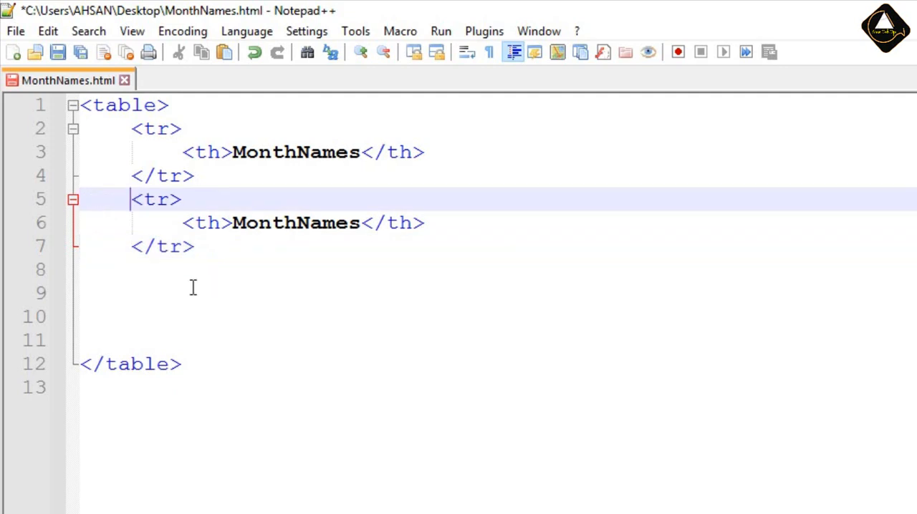
# Change the cell text in the second table row to January.
pyautogui.click(233, 223)
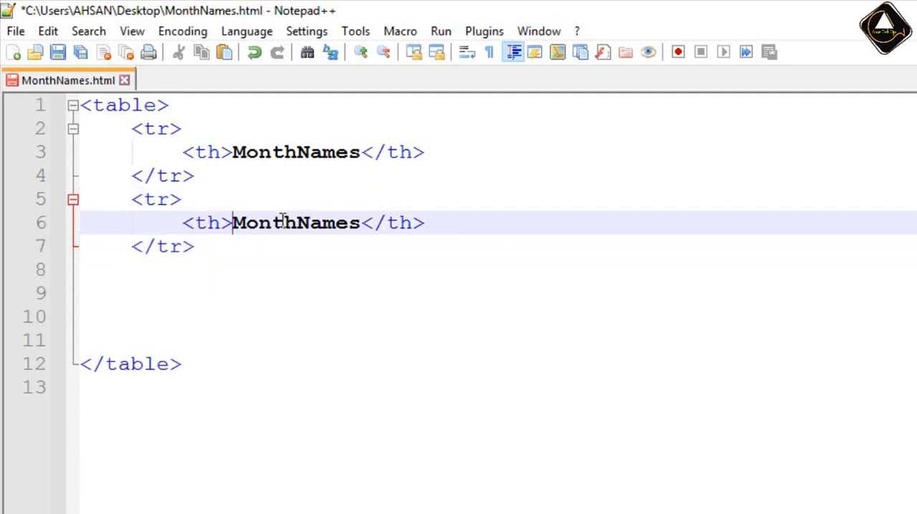
pyautogui.doubleClick(284, 222)
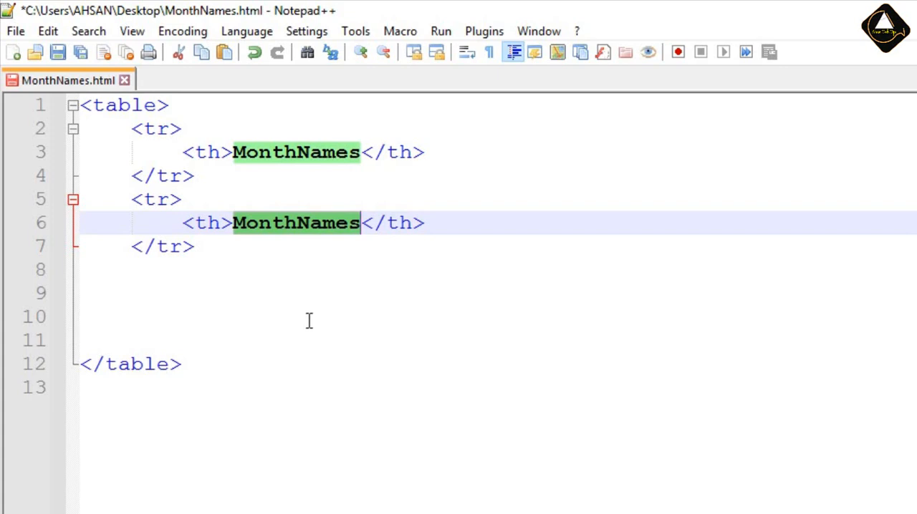
pyautogui.write('Jan')
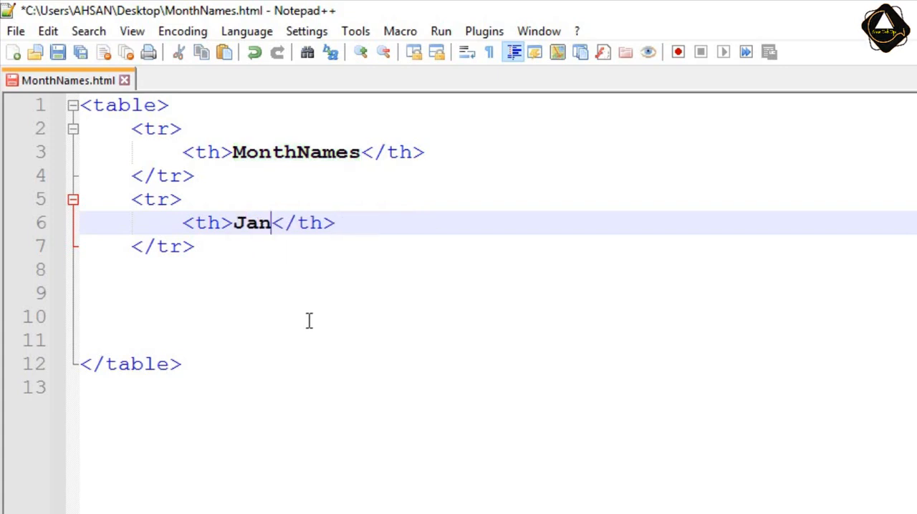
pyautogui.write('uary')
# Duplicate the January row block below itself and start a new line after it.
pyautogui.click(131, 199)
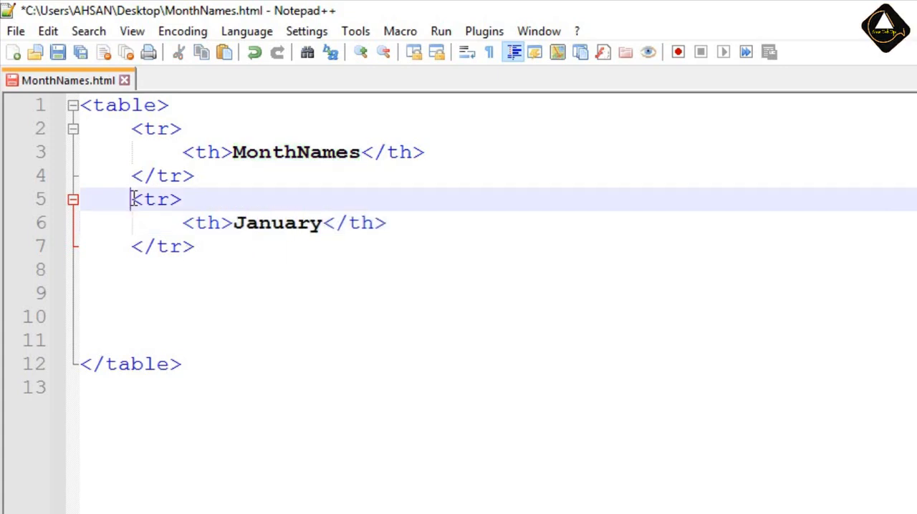
pyautogui.moveTo(131, 200); pyautogui.dragTo(195, 247)
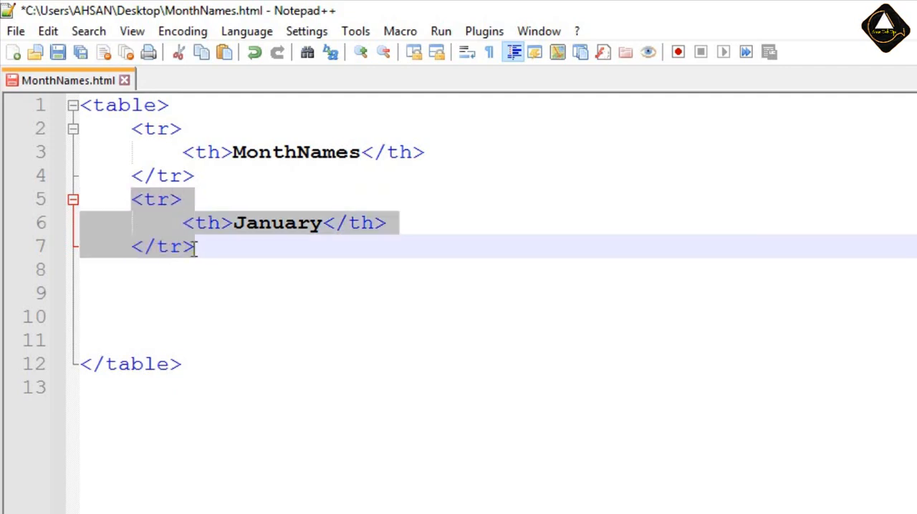
pyautogui.press('Right')
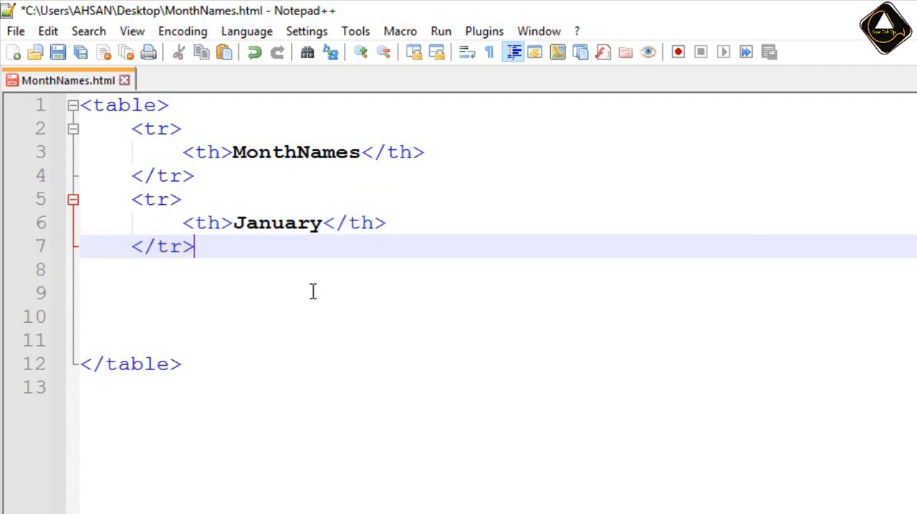
pyautogui.press('Return')
pyautogui.hotkey('ctrl', 'v')
pyautogui.press('Return')
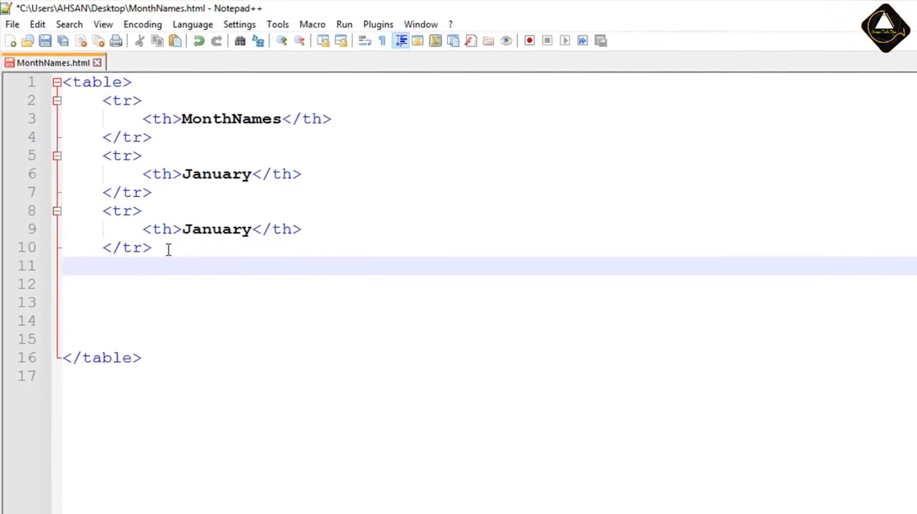
# Add three more copies of the January row block below the existing table rows.
pyautogui.hotkey('ctrl', 'v')
pyautogui.press('Return')
pyautogui.hotkey('ctrl', 'v')
pyautogui.hotkey('ctrl', 'v')
# Change the cell text of the second and third January rows to February and March.
pyautogui.doubleClick(215, 227)
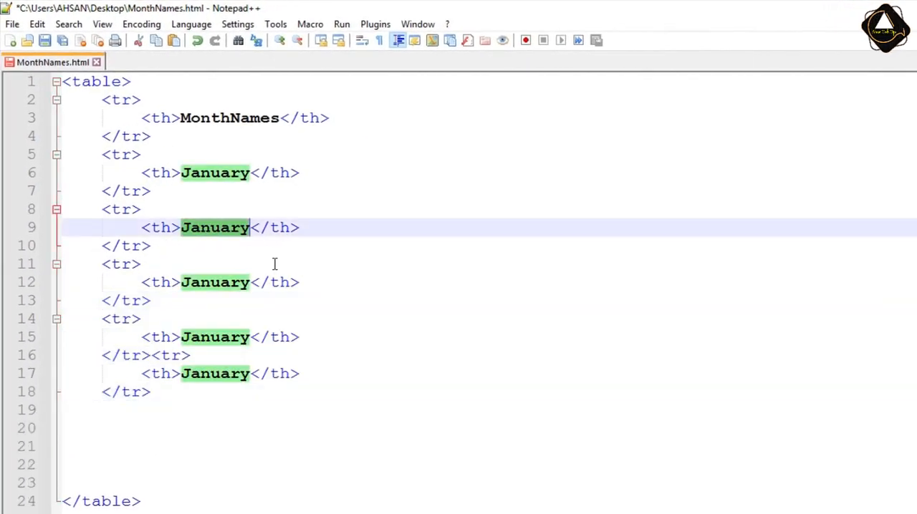
pyautogui.write('Feb')
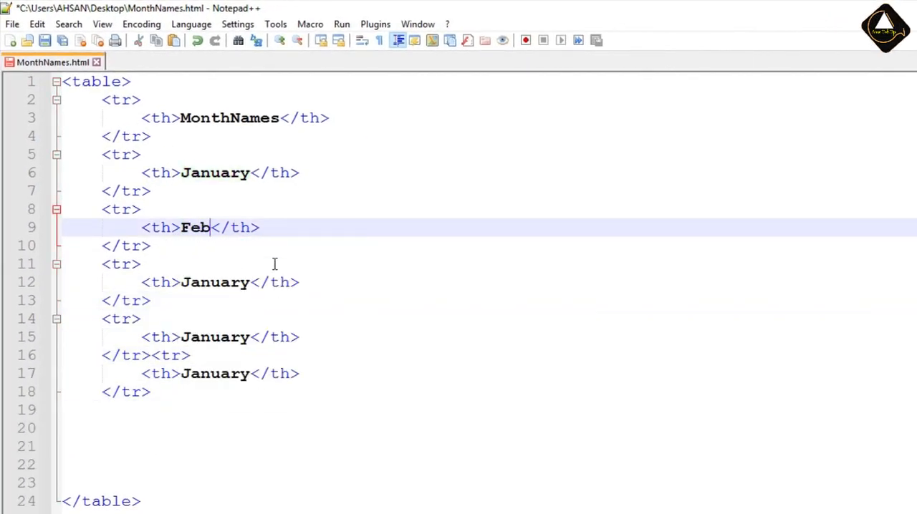
pyautogui.write('ruary')
pyautogui.click(211, 283)
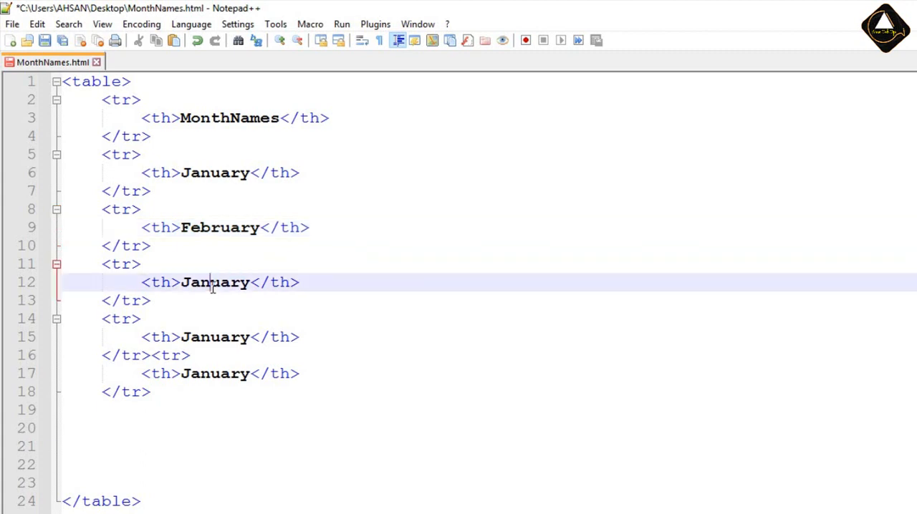
pyautogui.doubleClick(212, 283)
pyautogui.write('March')
# Change the cell text of the last two January rows to April and May.
pyautogui.click(203, 337)
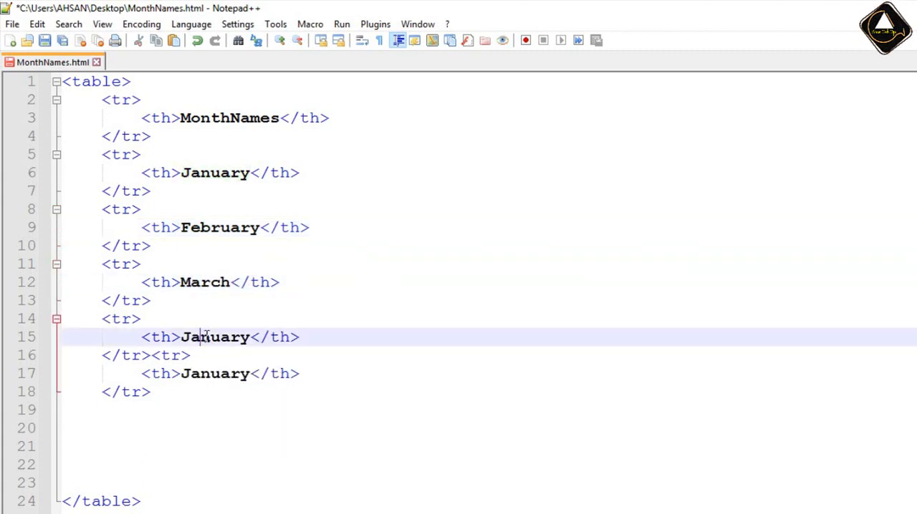
pyautogui.doubleClick(206, 336)
pyautogui.write('April')
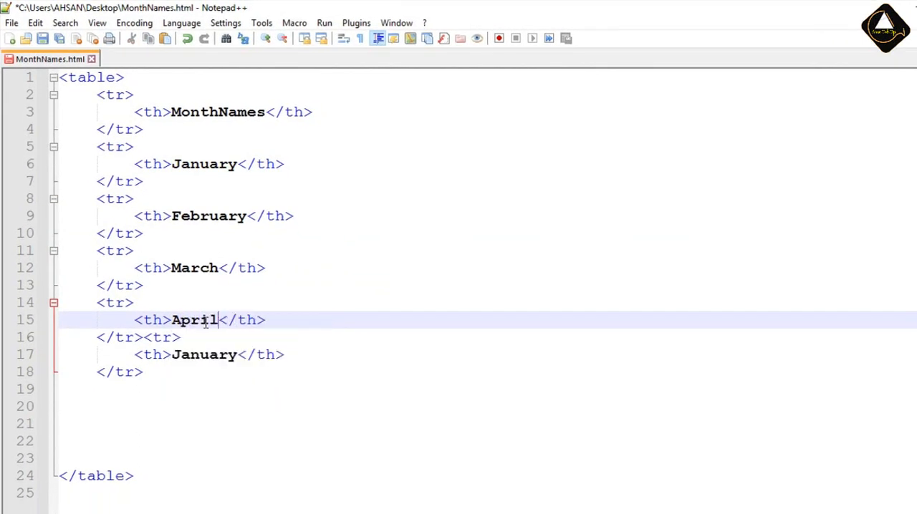
pyautogui.doubleClick(193, 354)
pyautogui.write('May')
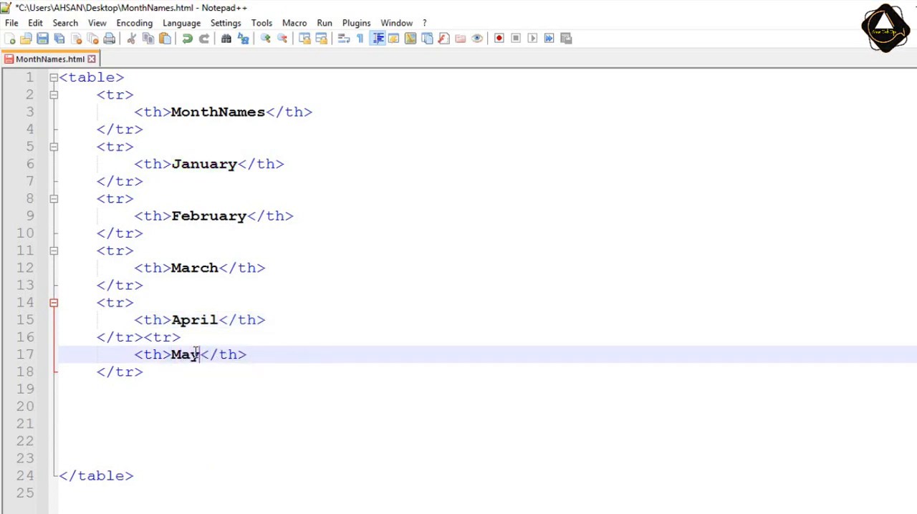
# Remove the surplus blank lines above the closing </table> tag and save MonthNames.html.
pyautogui.click(196, 392)
pyautogui.press('Delete')
pyautogui.press('Delete')
pyautogui.press('Delete')
pyautogui.press('Delete')
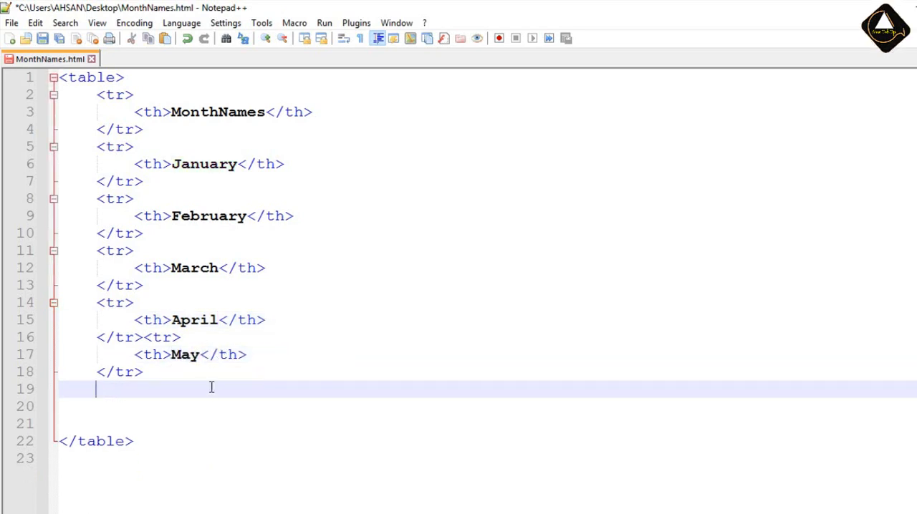
pyautogui.click(187, 307)
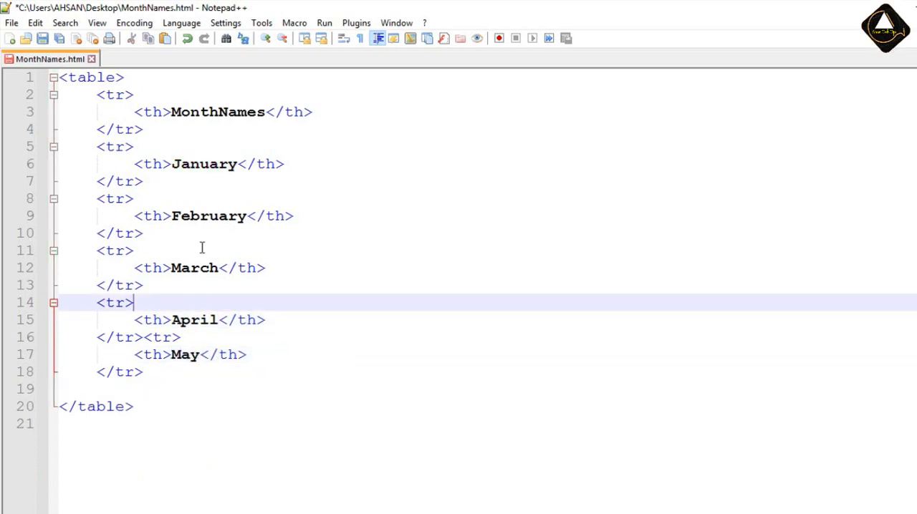
pyautogui.click(42, 38)
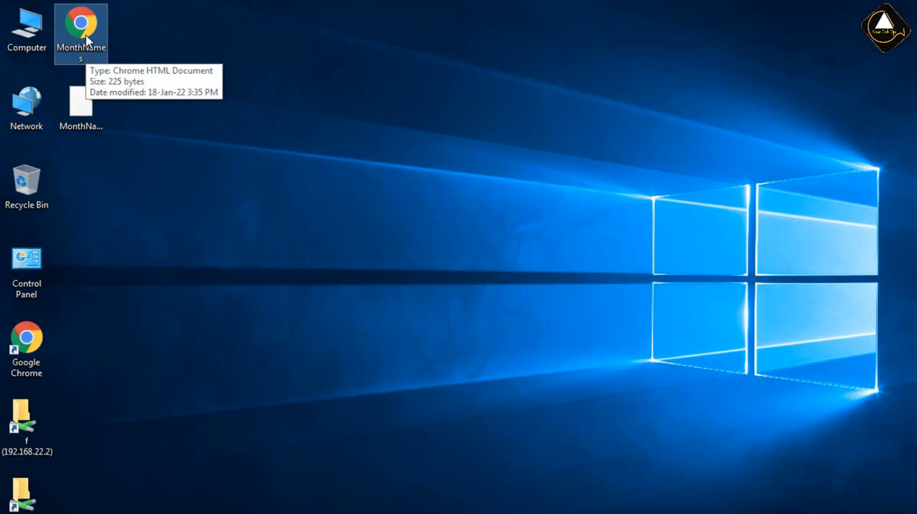
# Open MonthNames.html from the desktop in Chrome and check how the month table is displayed.
pyautogui.doubleClick(86, 39)
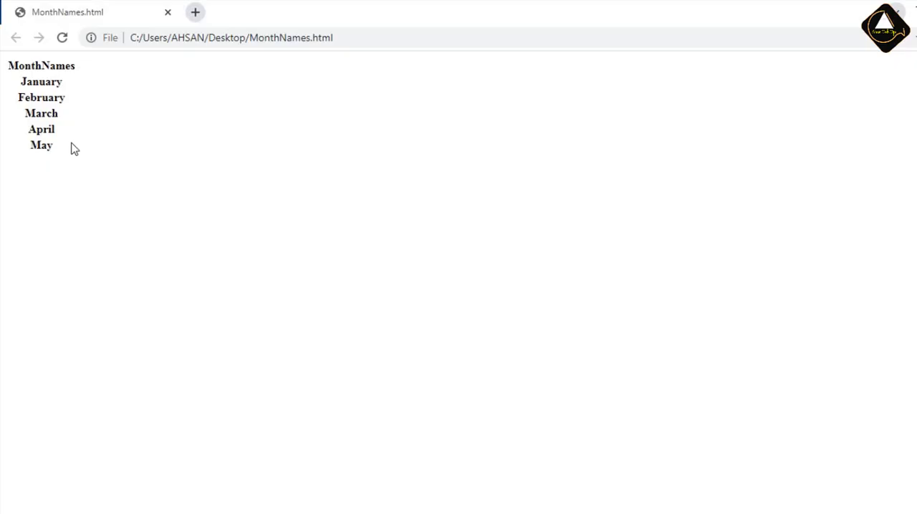
pyautogui.moveTo(13, 71); pyautogui.dragTo(55, 116)
pyautogui.click(46, 91)
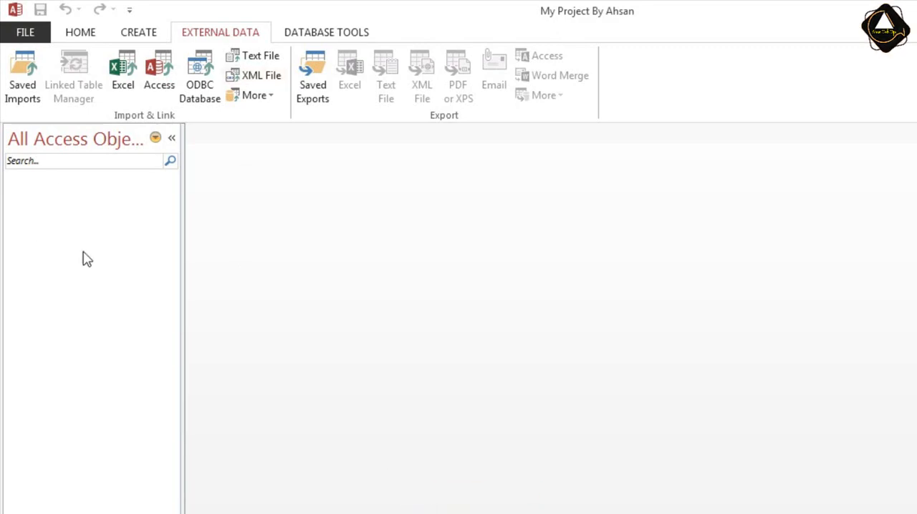
pyautogui.rightClick(89, 186)
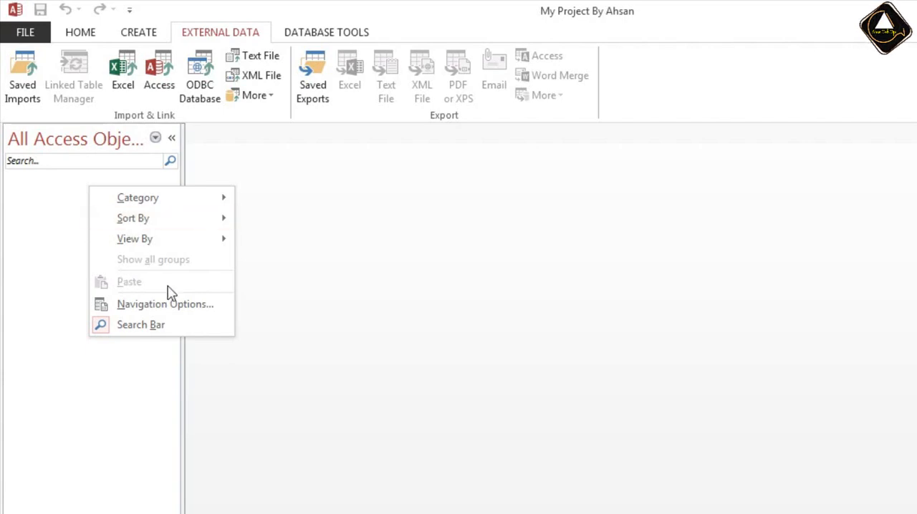
pyautogui.click(38, 214)
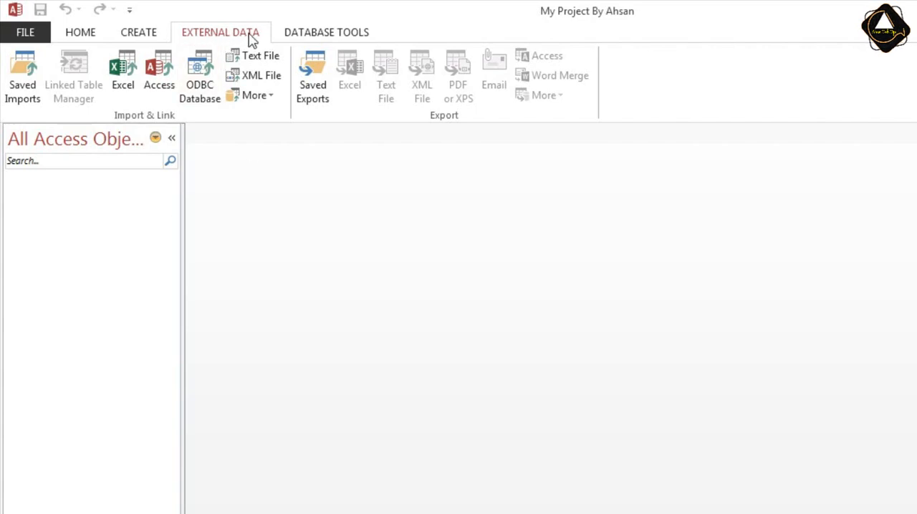
# Start an HTML Document import in the Access database and select the MonthNames file on the Desktop.
pyautogui.click(271, 99)
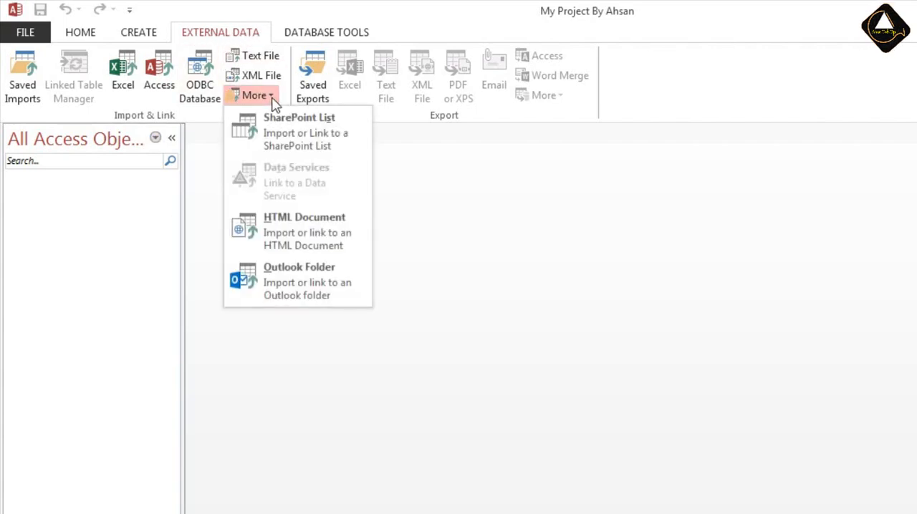
pyautogui.click(312, 232)
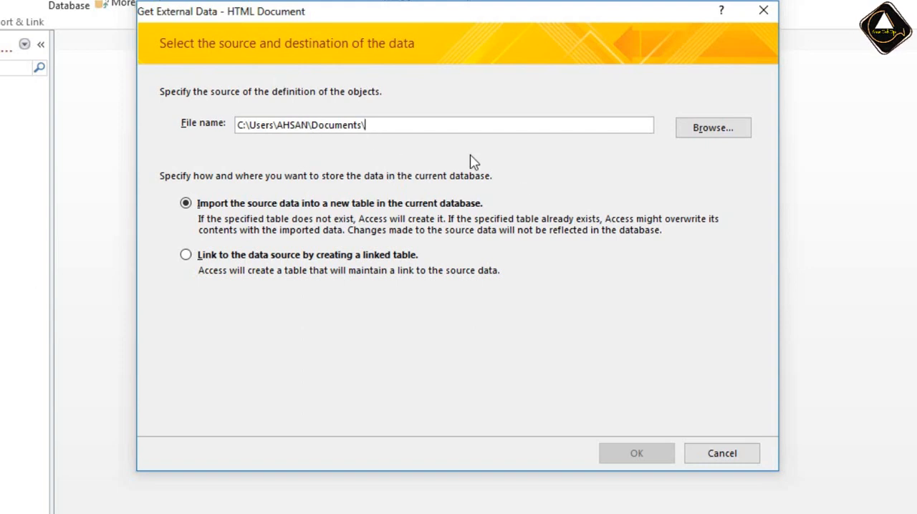
pyautogui.click(705, 134)
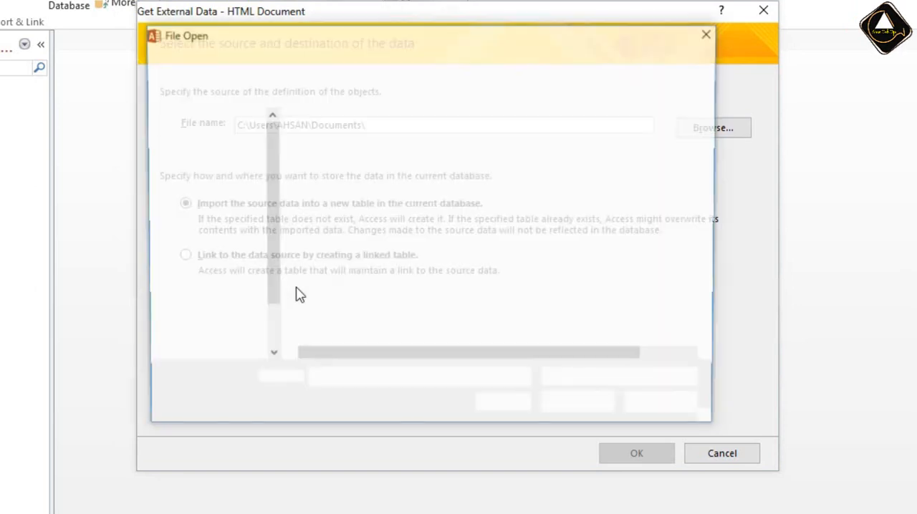
pyautogui.click(203, 178)
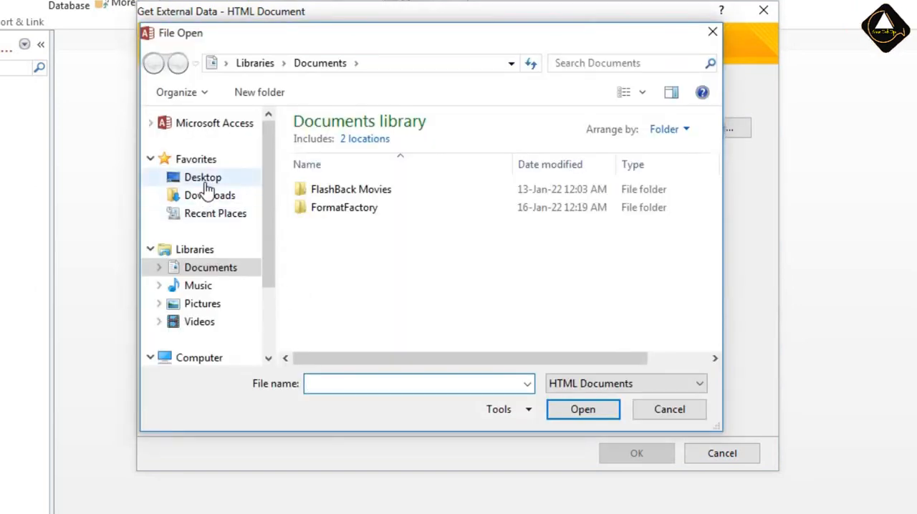
pyautogui.scroll(-2, 602, 274)
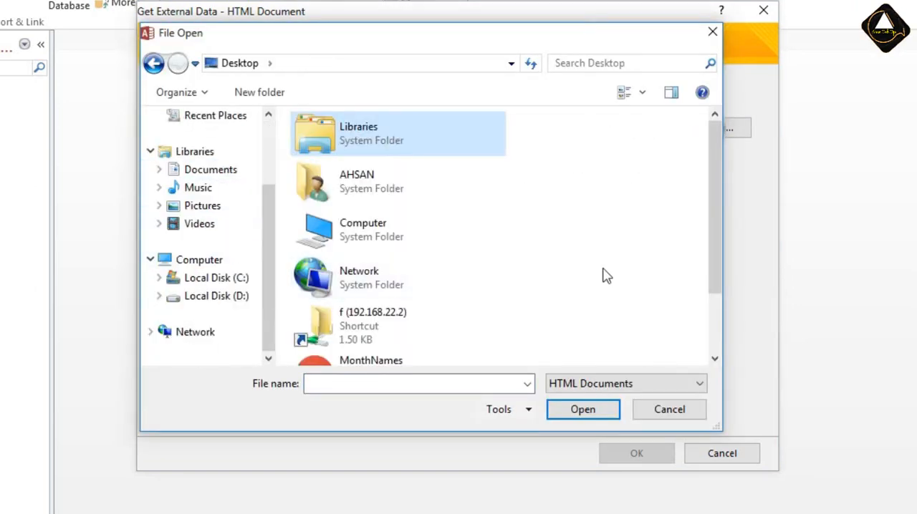
pyautogui.click(579, 268)
pyautogui.scroll(-2, 581, 270)
pyautogui.click(402, 298)
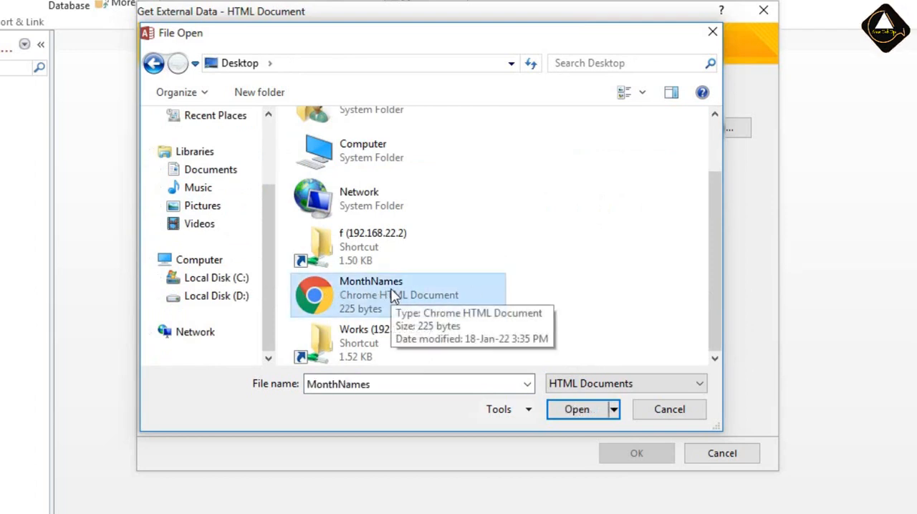
# Check the available file types, keep HTML Documents, and open the selected MonthNames file as the import source.
pyautogui.click(564, 414)
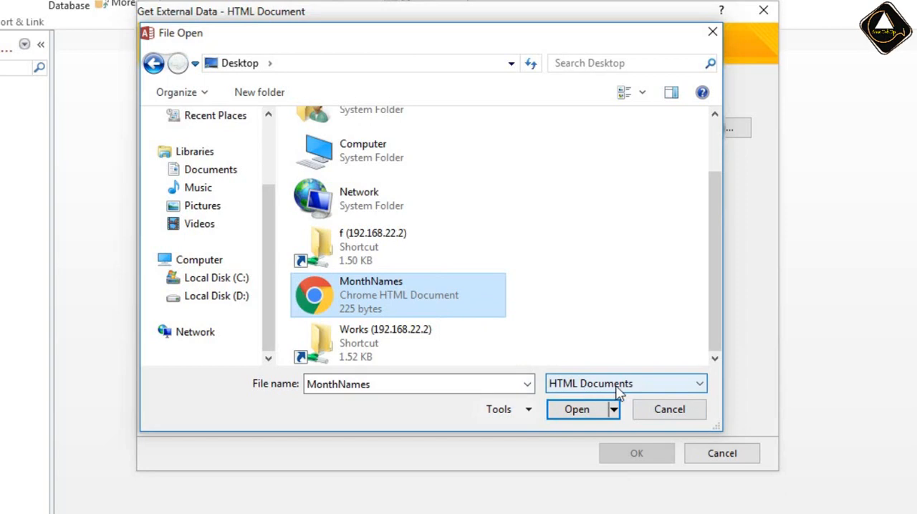
pyautogui.click(701, 385)
pyautogui.click(701, 385)
pyautogui.click(701, 386)
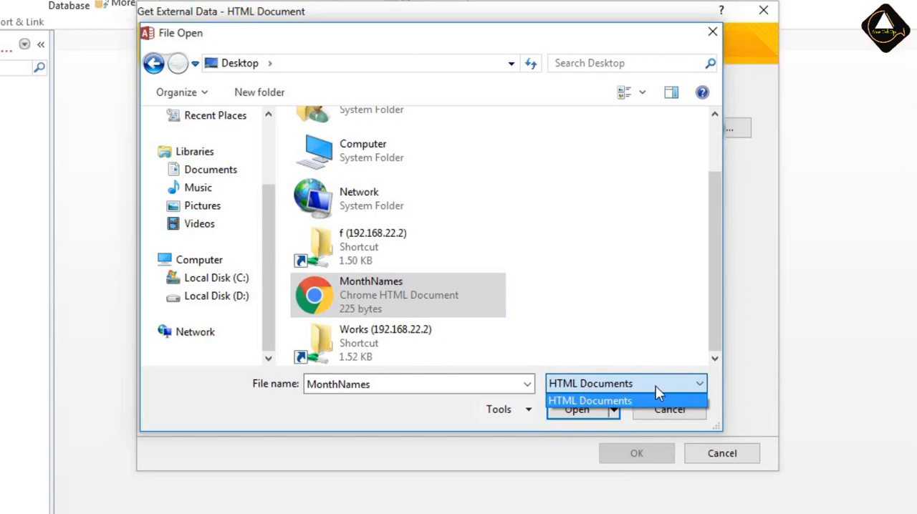
pyautogui.click(426, 404)
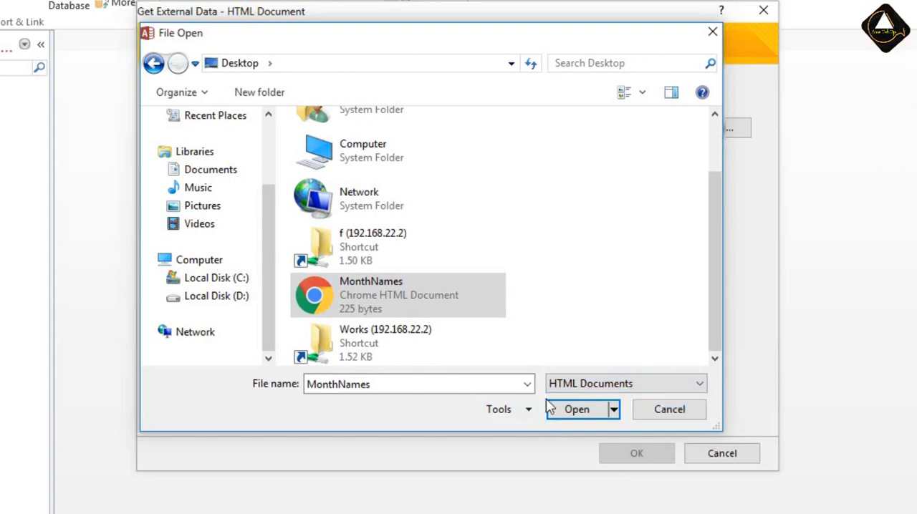
pyautogui.click(569, 413)
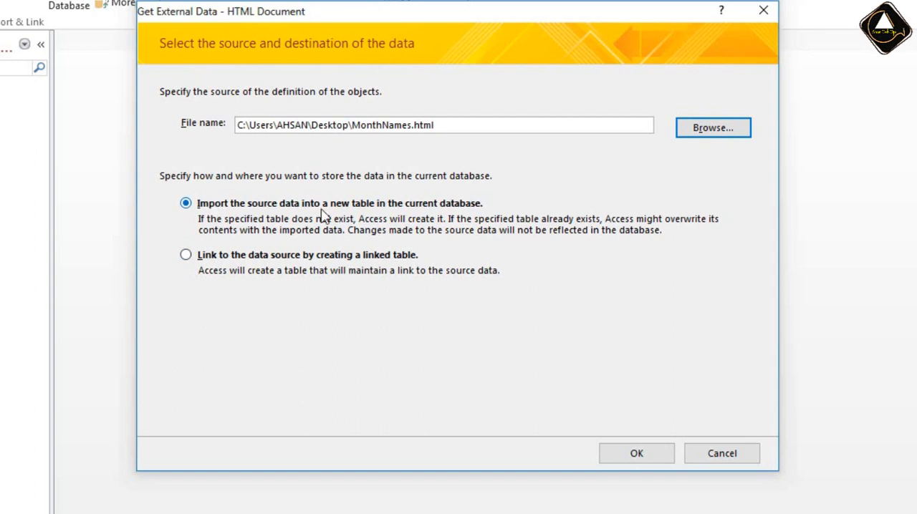
# Import the source data into a new table and mark the first row as containing column headings.
pyautogui.click(638, 454)
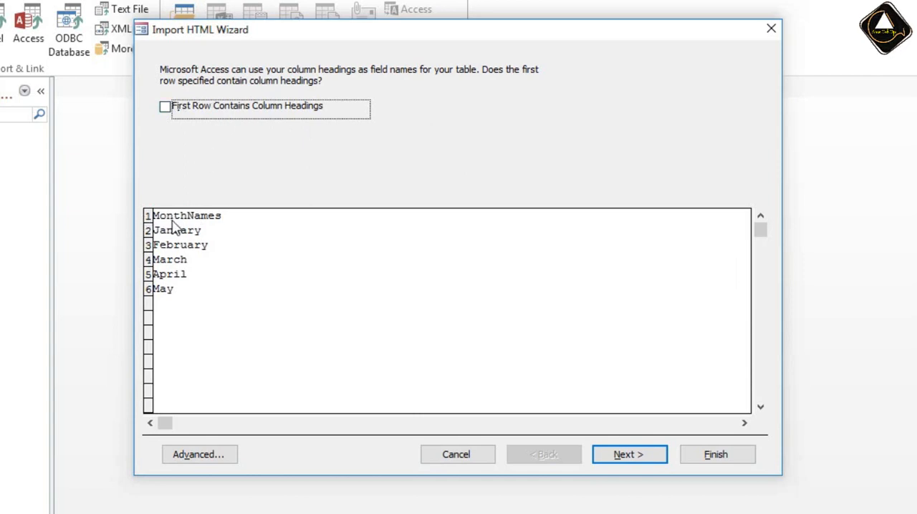
pyautogui.click(166, 109)
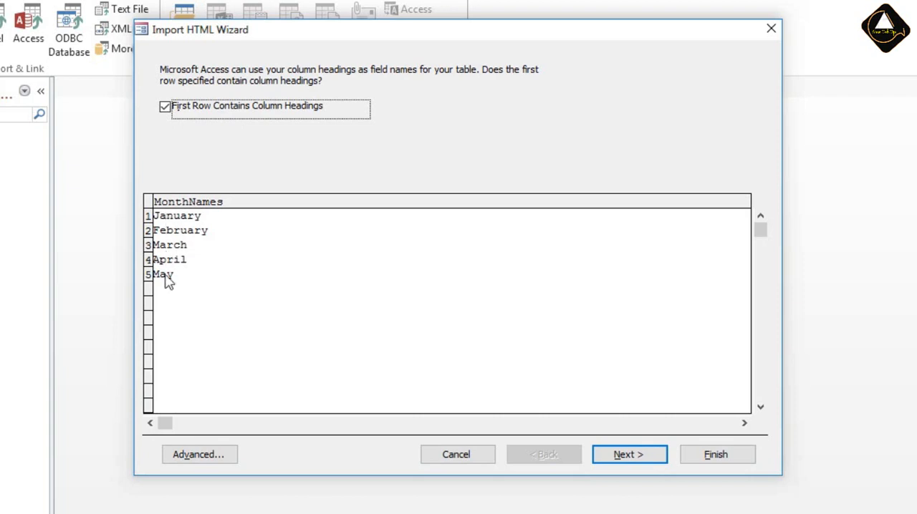
pyautogui.click(630, 459)
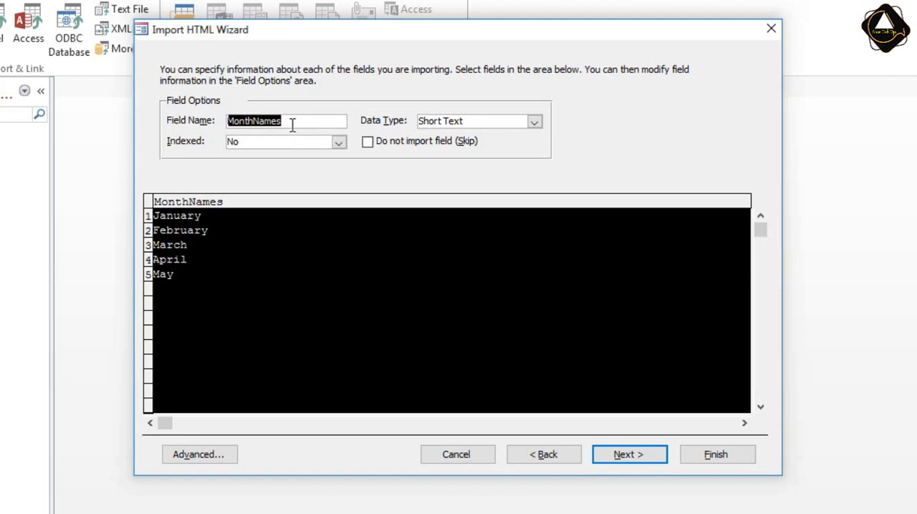
# Set the MonthNames field's data type to Short Text and accept the field options.
pyautogui.click(534, 121)
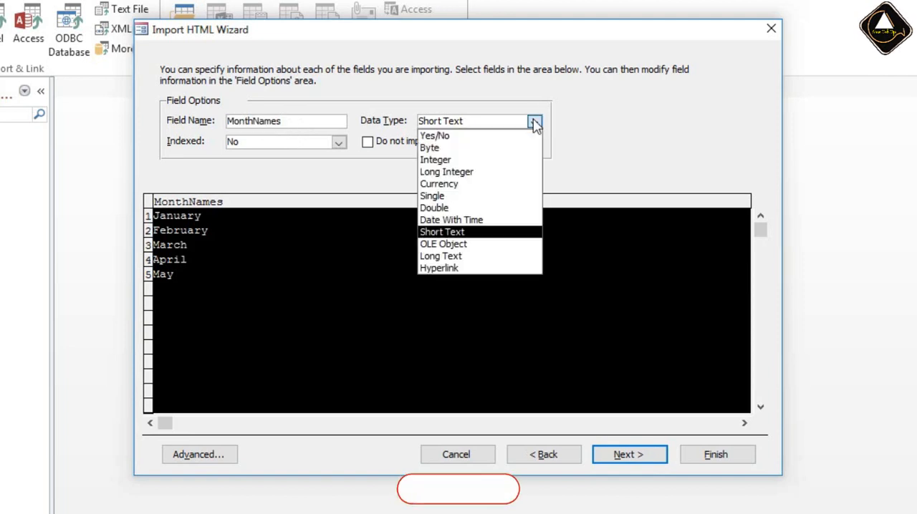
pyautogui.click(463, 231)
pyautogui.click(487, 122)
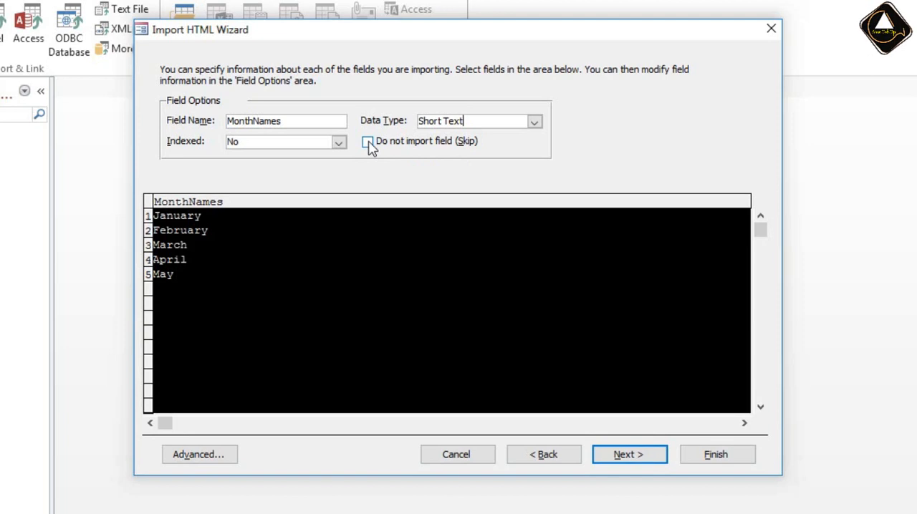
pyautogui.click(633, 456)
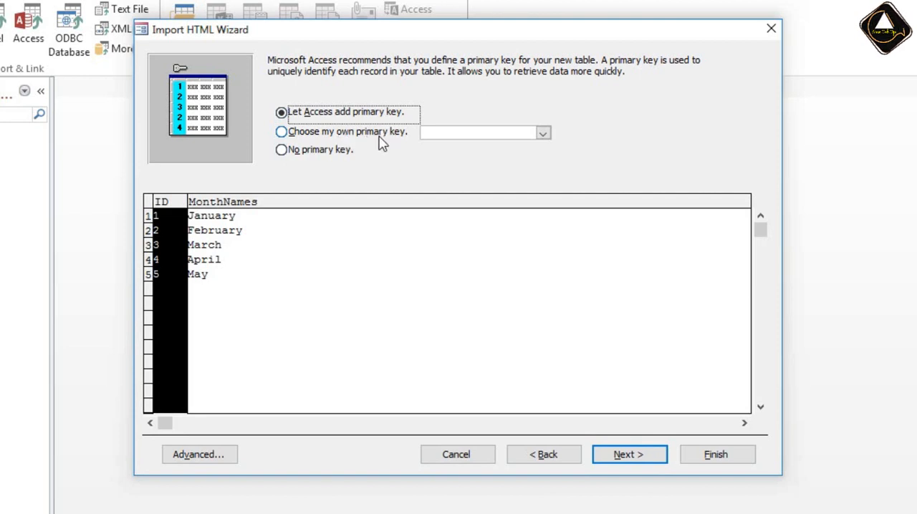
# Try the own-key and no-key options, then let Access add the primary key and continue the wizard.
pyautogui.click(323, 137)
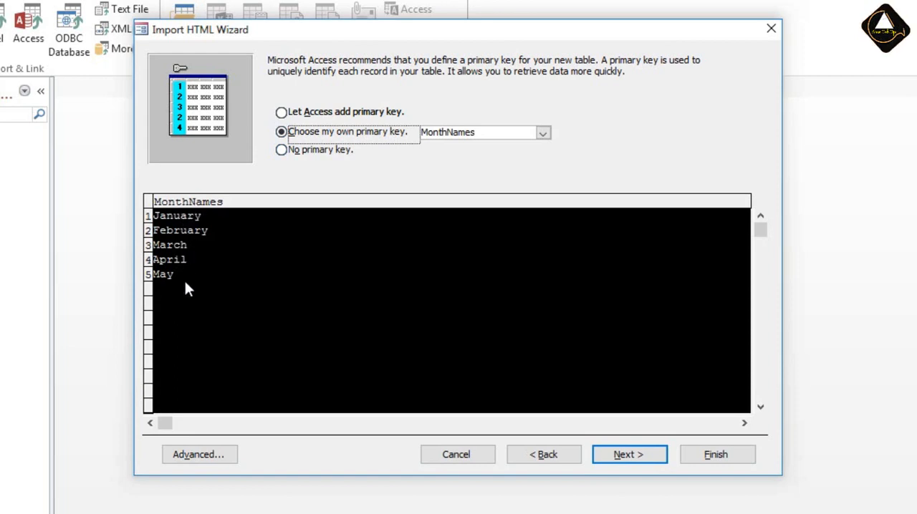
pyautogui.click(285, 153)
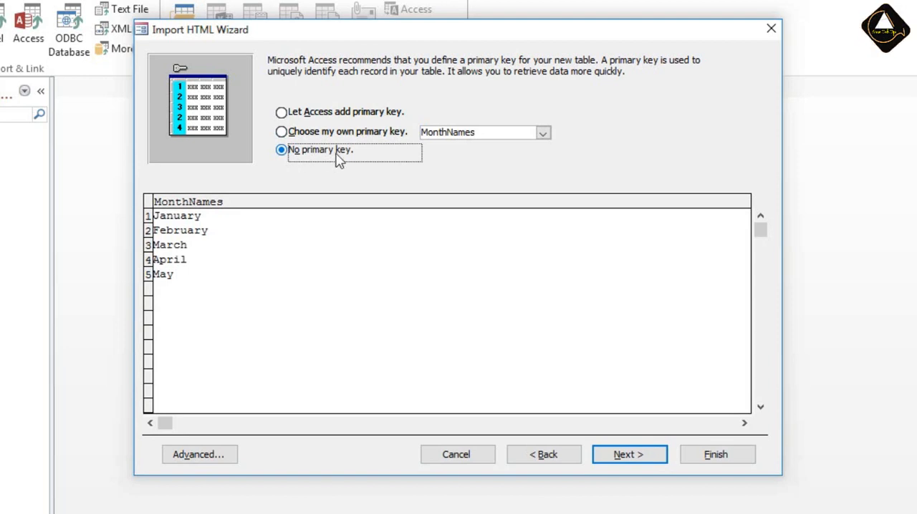
pyautogui.click(282, 113)
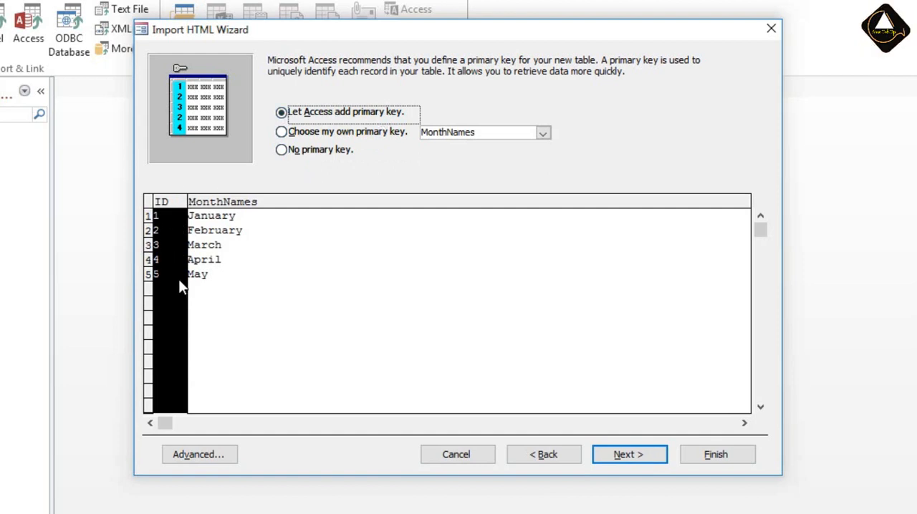
pyautogui.click(629, 456)
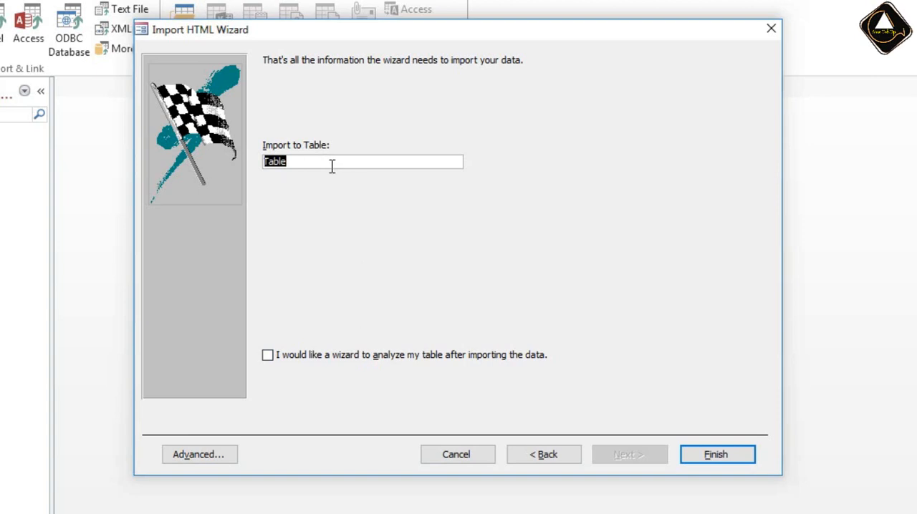
# Name the destination table tbl_Months and open the advanced import specification.
pyautogui.write('tbl_Months')
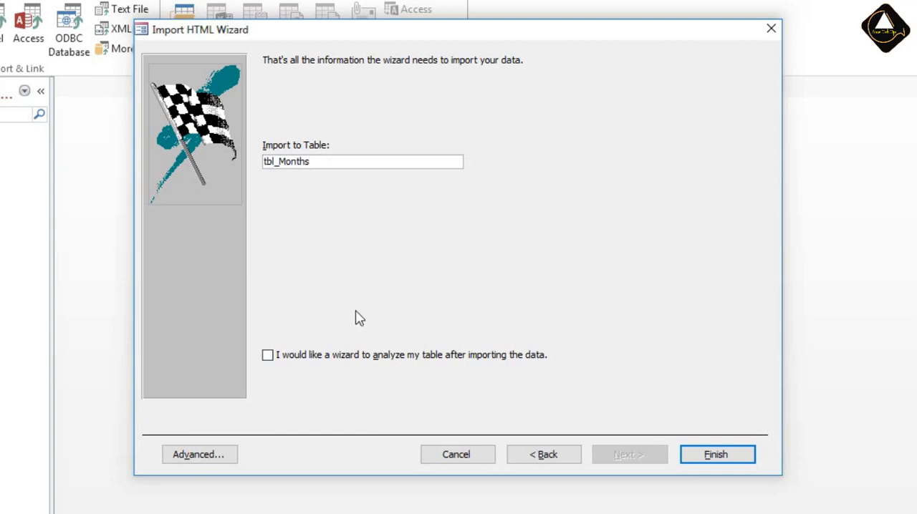
pyautogui.click(221, 457)
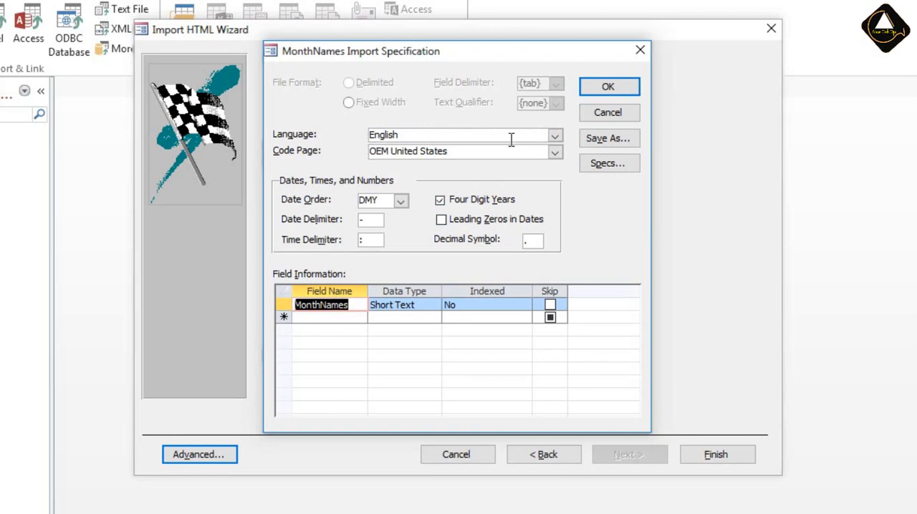
# Check the language choices available in the MonthNames import specification without changing the selection.
pyautogui.click(555, 137)
pyautogui.click(556, 137)
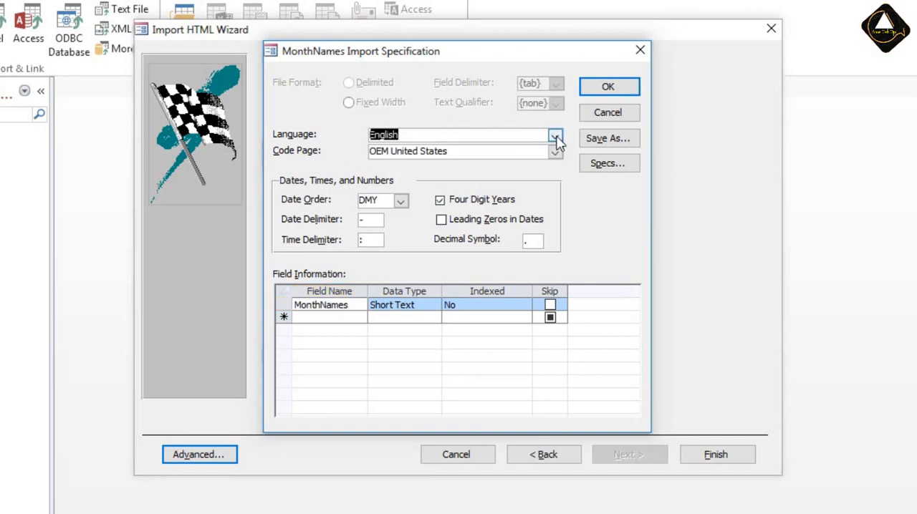
pyautogui.click(555, 137)
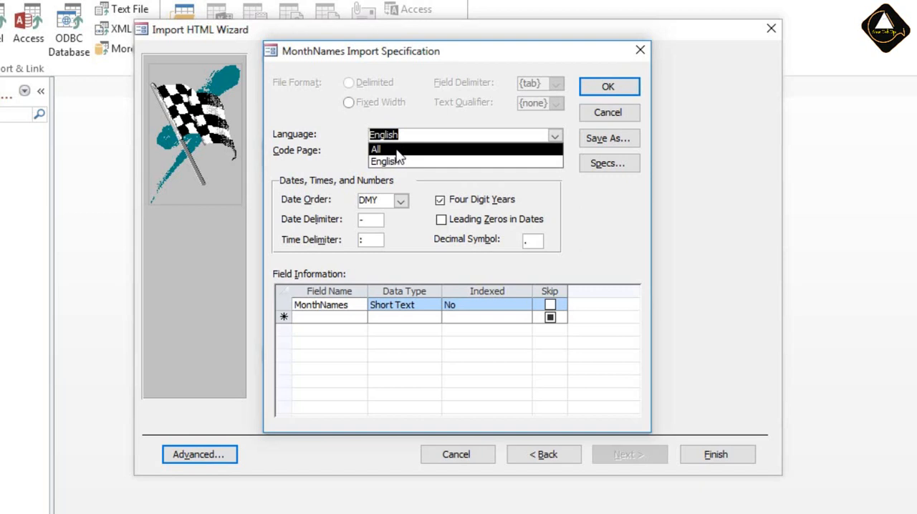
pyautogui.click(343, 132)
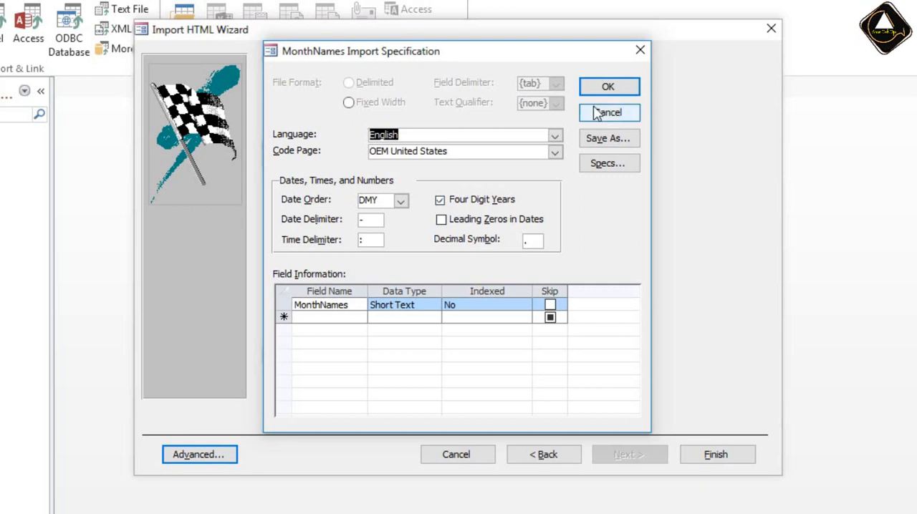
# Accept the import specification, finish importing the HTML data, and close the wizard without saving the import steps.
pyautogui.click(608, 86)
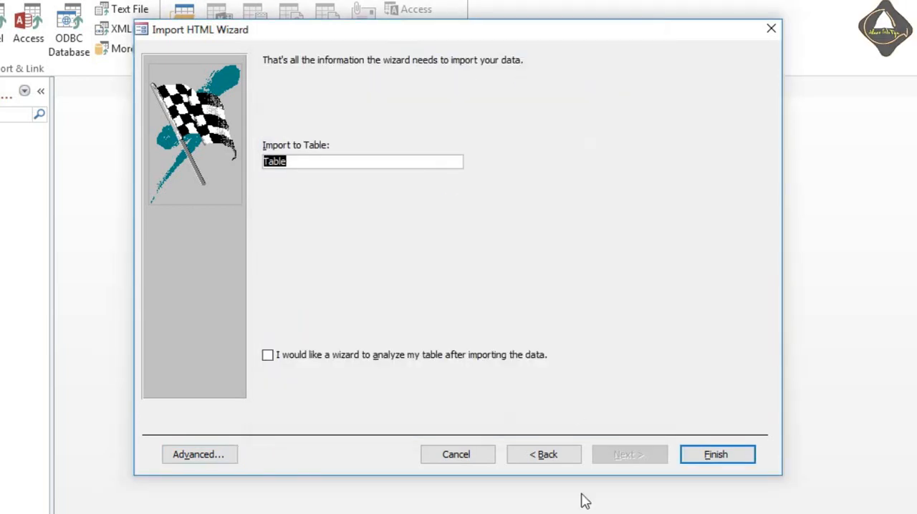
pyautogui.click(705, 456)
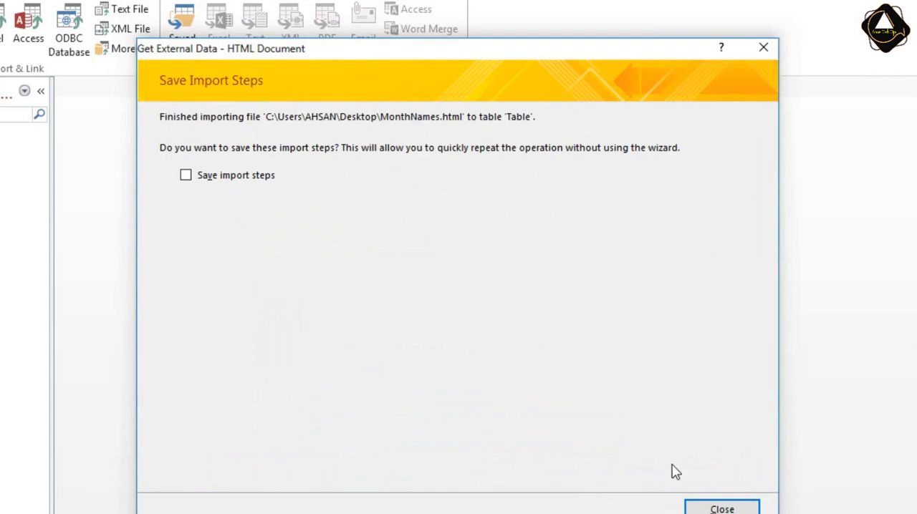
pyautogui.click(722, 509)
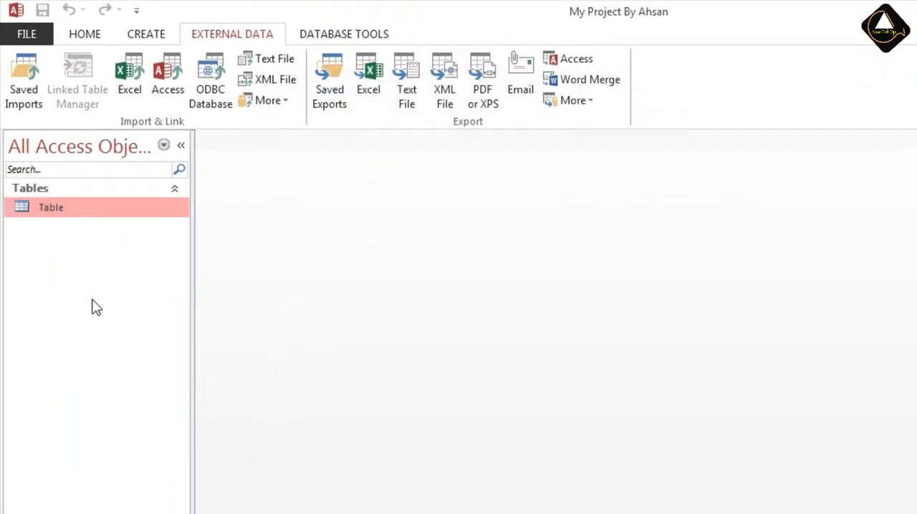
# Rename the imported table as tbl_Months.
pyautogui.rightClick(60, 210)
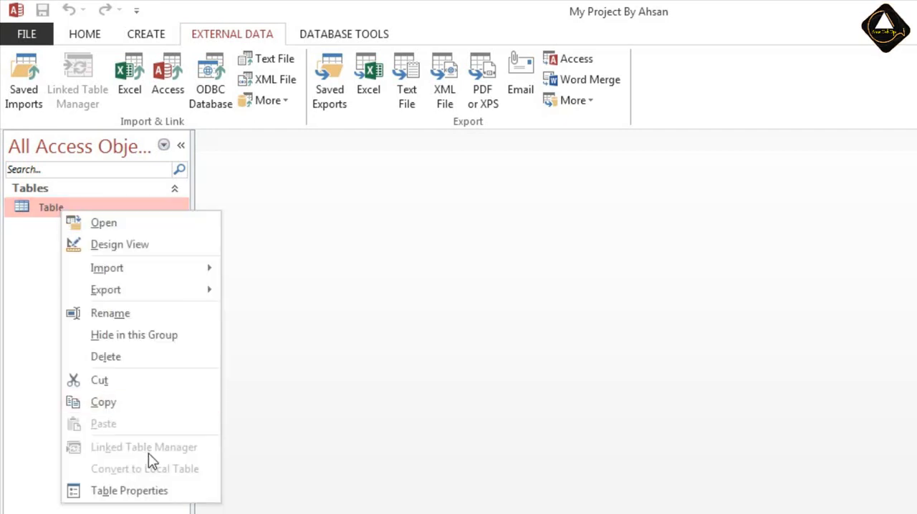
pyautogui.click(116, 313)
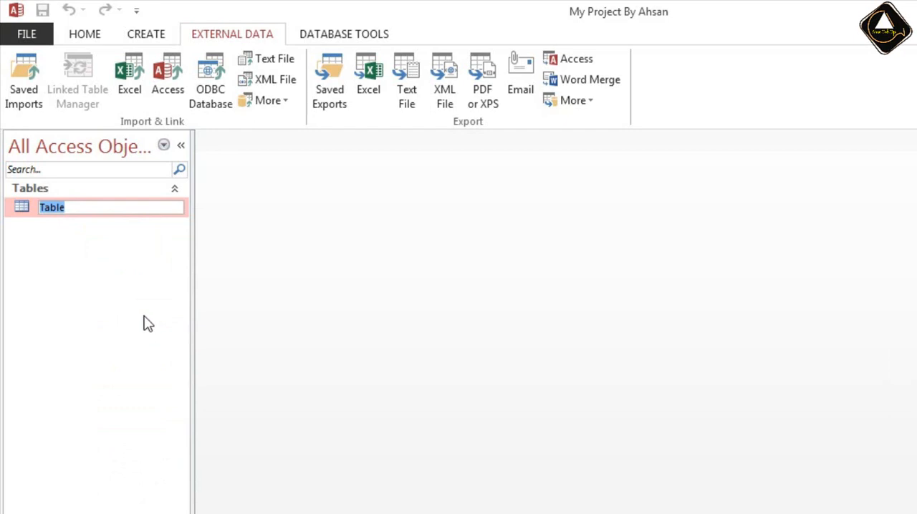
pyautogui.write('tbl_')
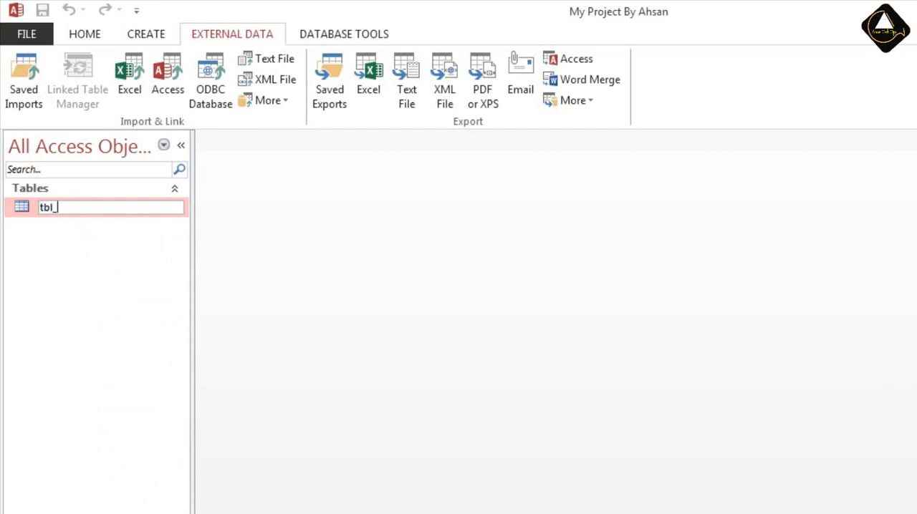
pyautogui.write('Months')
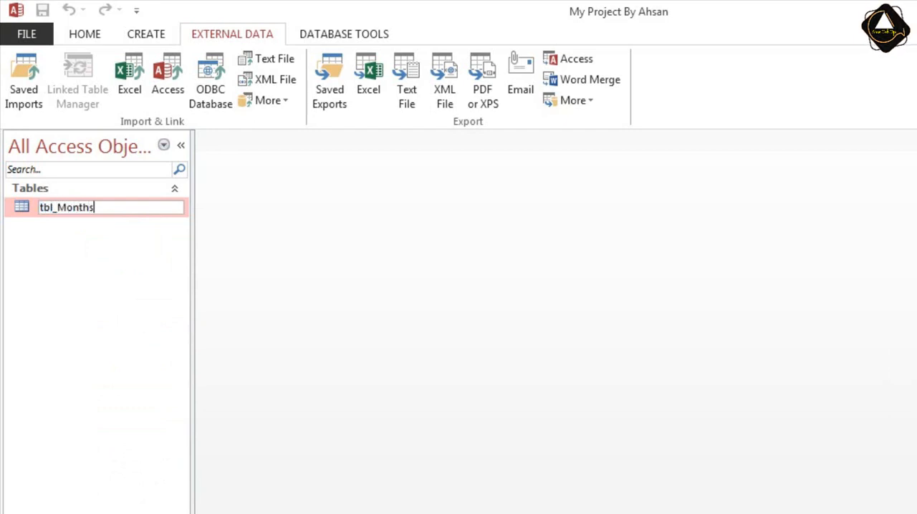
pyautogui.press('Return')
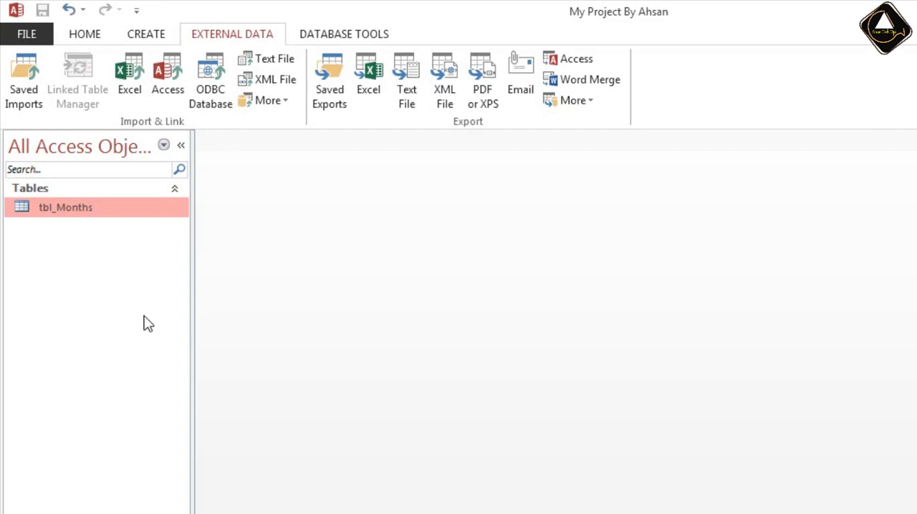
# Open the tbl_Months table and inspect its ID and MonthNames columns.
pyautogui.doubleClick(74, 209)
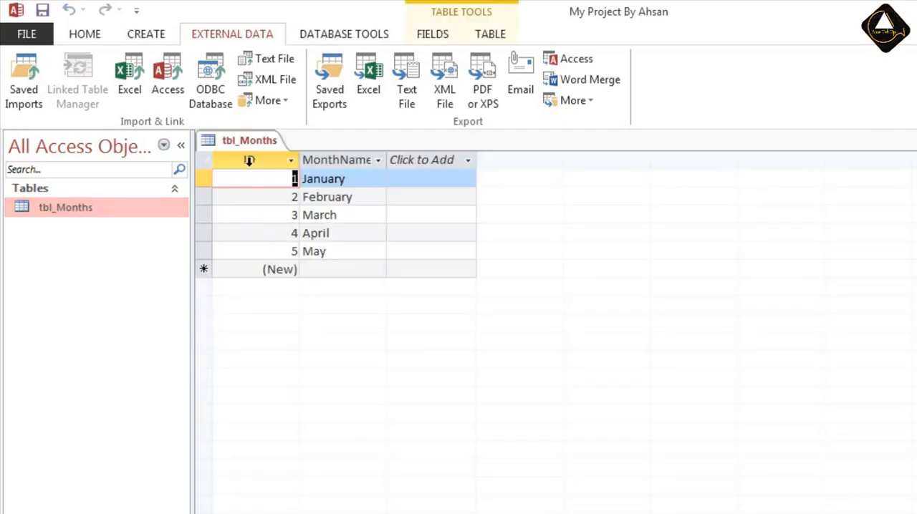
pyautogui.click(249, 160)
pyautogui.click(337, 159)
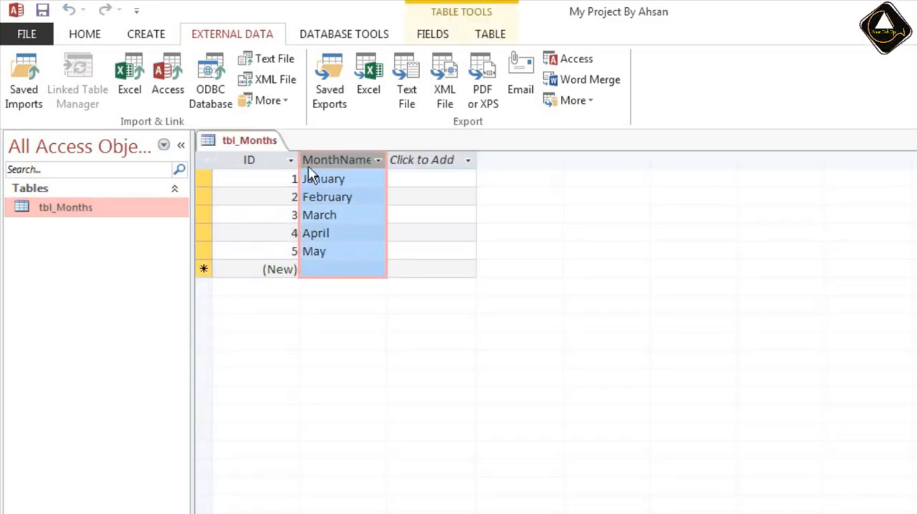
# Inspect the MonthNames field's name and data type in the Design View of tbl_Months, and return to Datasheet View.
pyautogui.click(84, 34)
pyautogui.click(28, 92)
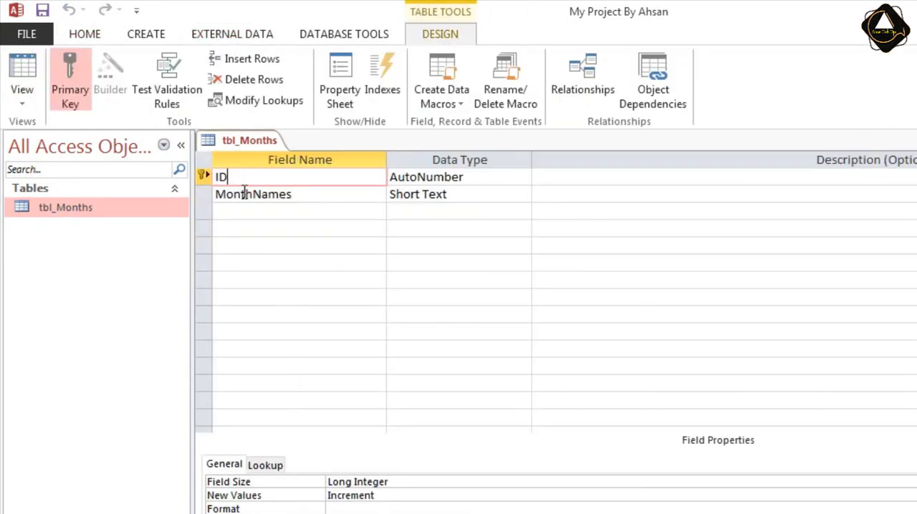
pyautogui.click(302, 193)
pyautogui.click(443, 201)
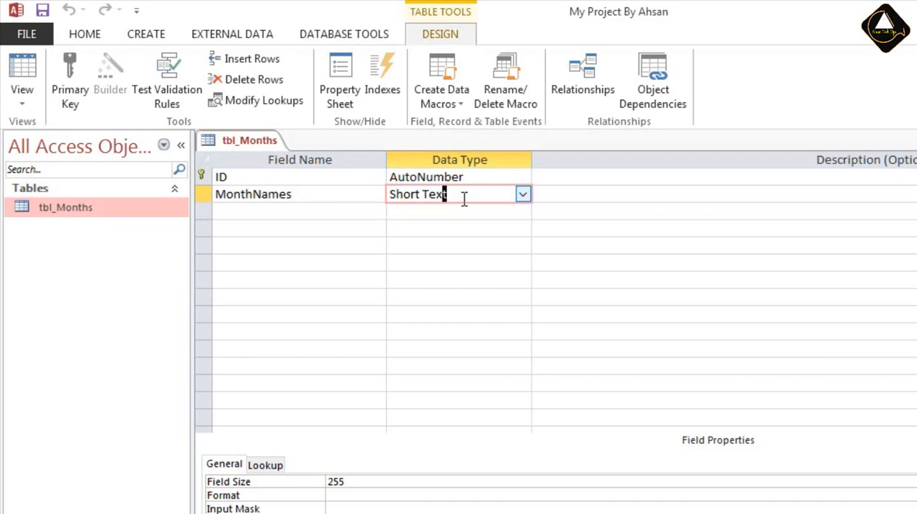
pyautogui.click(24, 77)
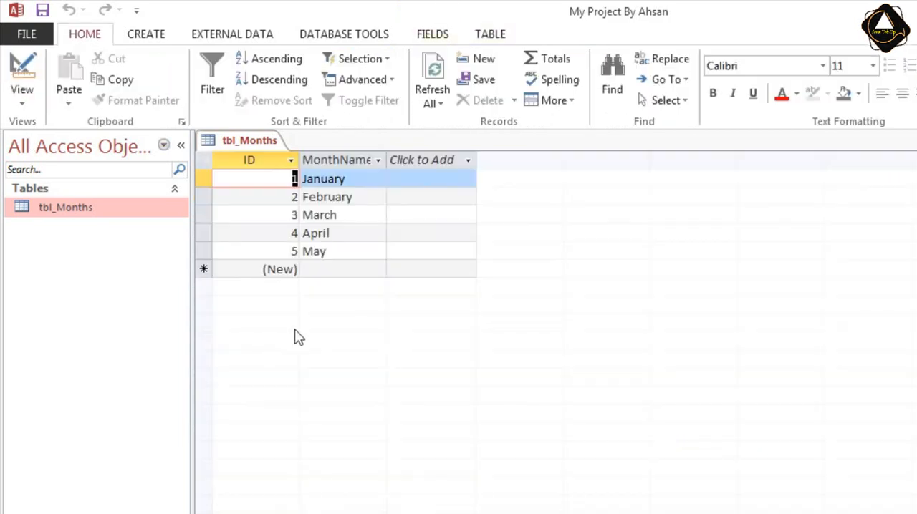